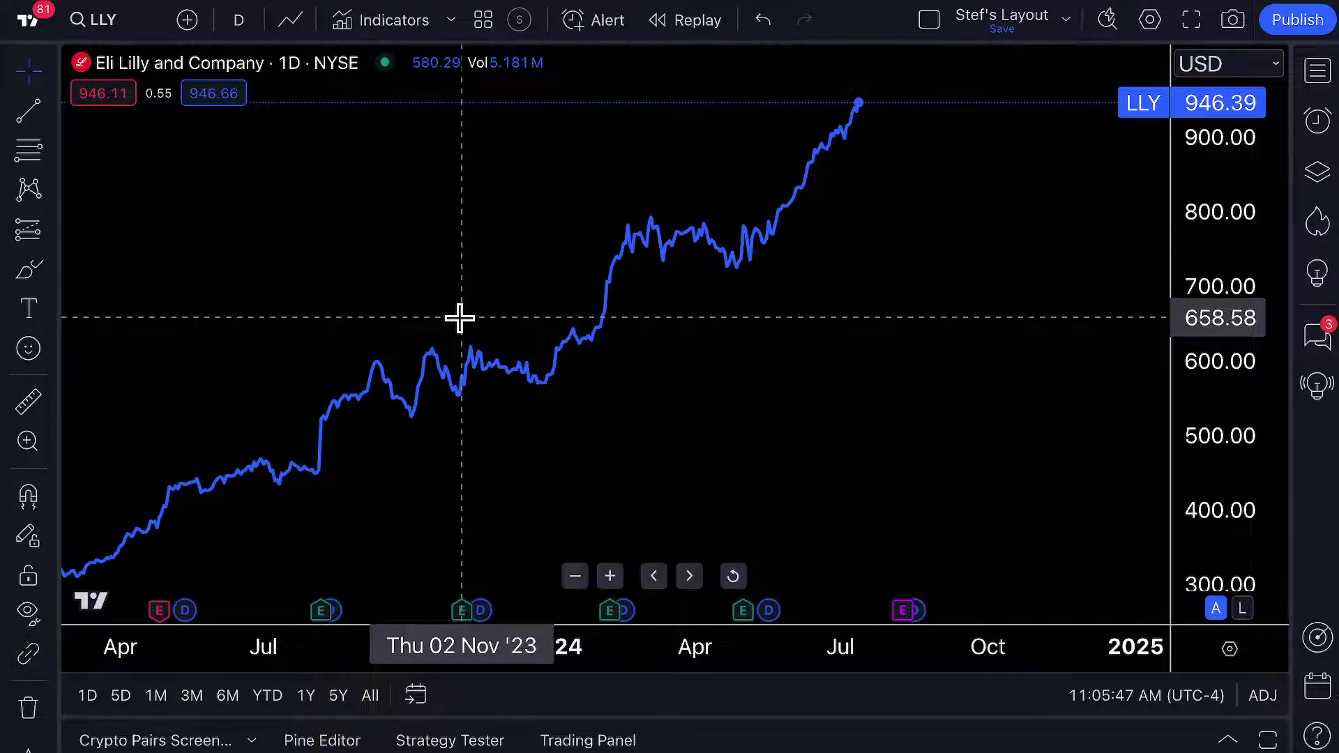
Keep the LLY chart in Line style while panning back to earlier dates
{"action": "scroll", "coordinate": [446, 293], "scroll_direction": "up", "scroll_amount": 2}
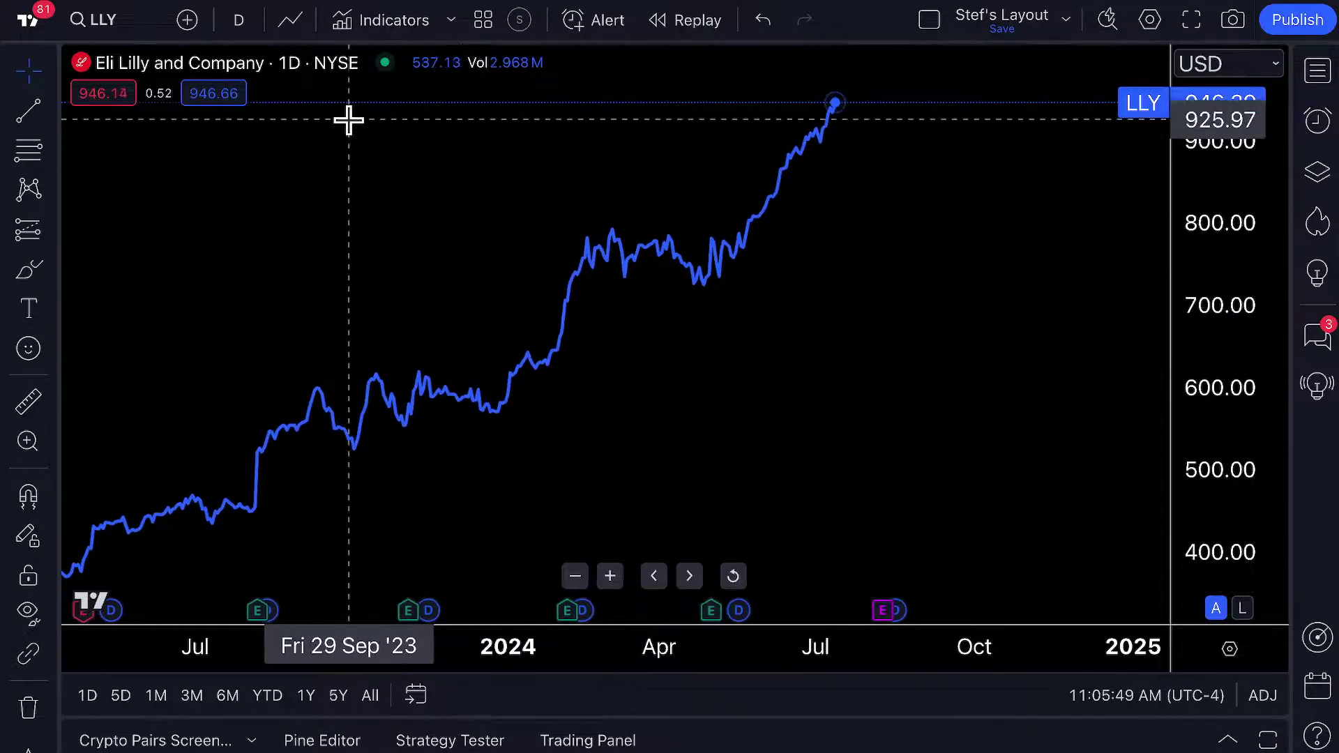
{"action": "left_click", "coordinate": [297, 19]}
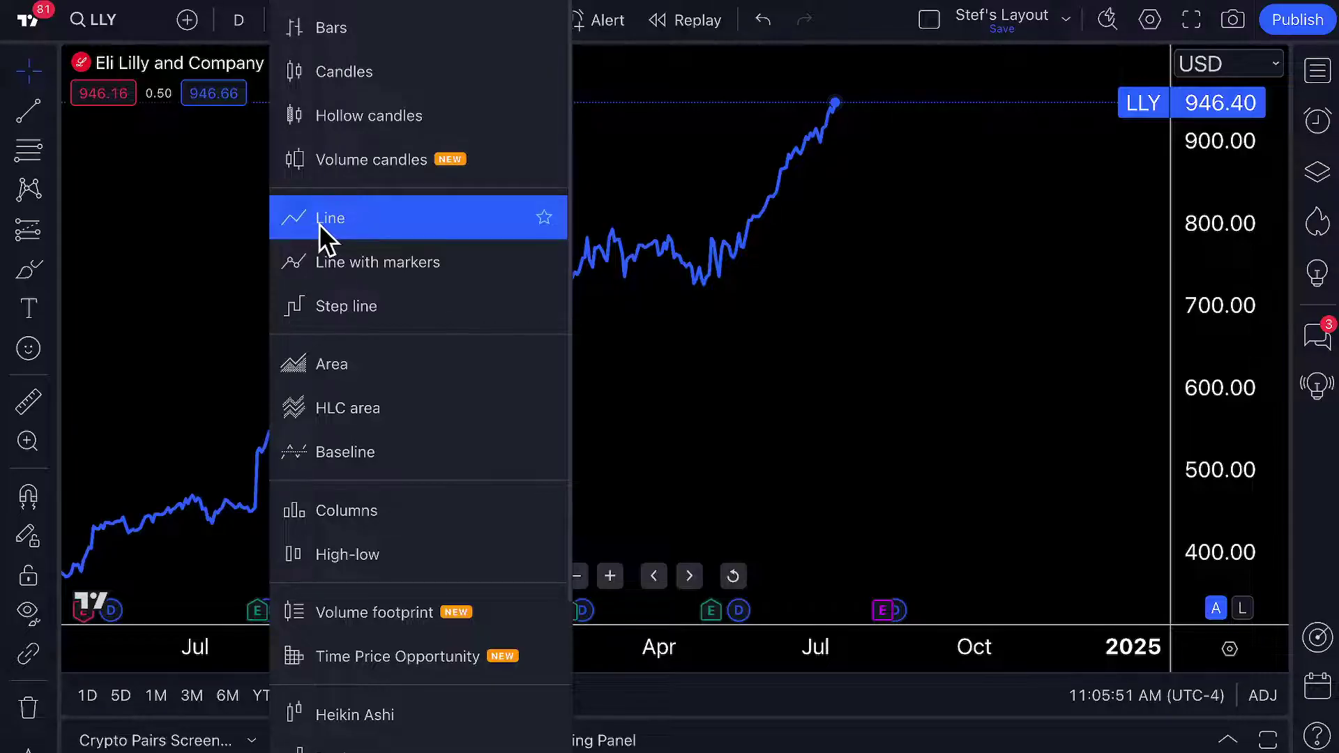
{"action": "left_click", "coordinate": [365, 224]}
{"action": "scroll", "coordinate": [389, 266], "scroll_direction": "up", "scroll_amount": 2}
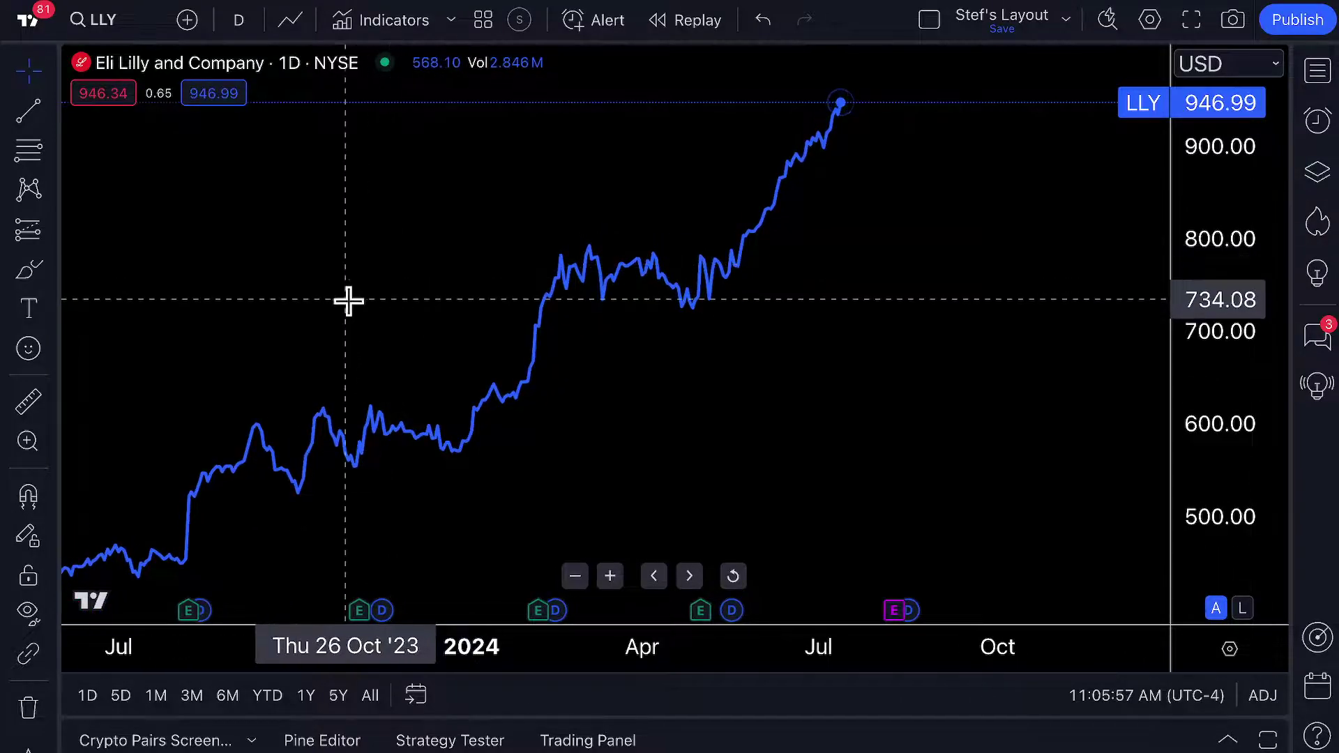
{"action": "left_click_drag", "start_coordinate": [344, 301], "coordinate": [440, 312]}
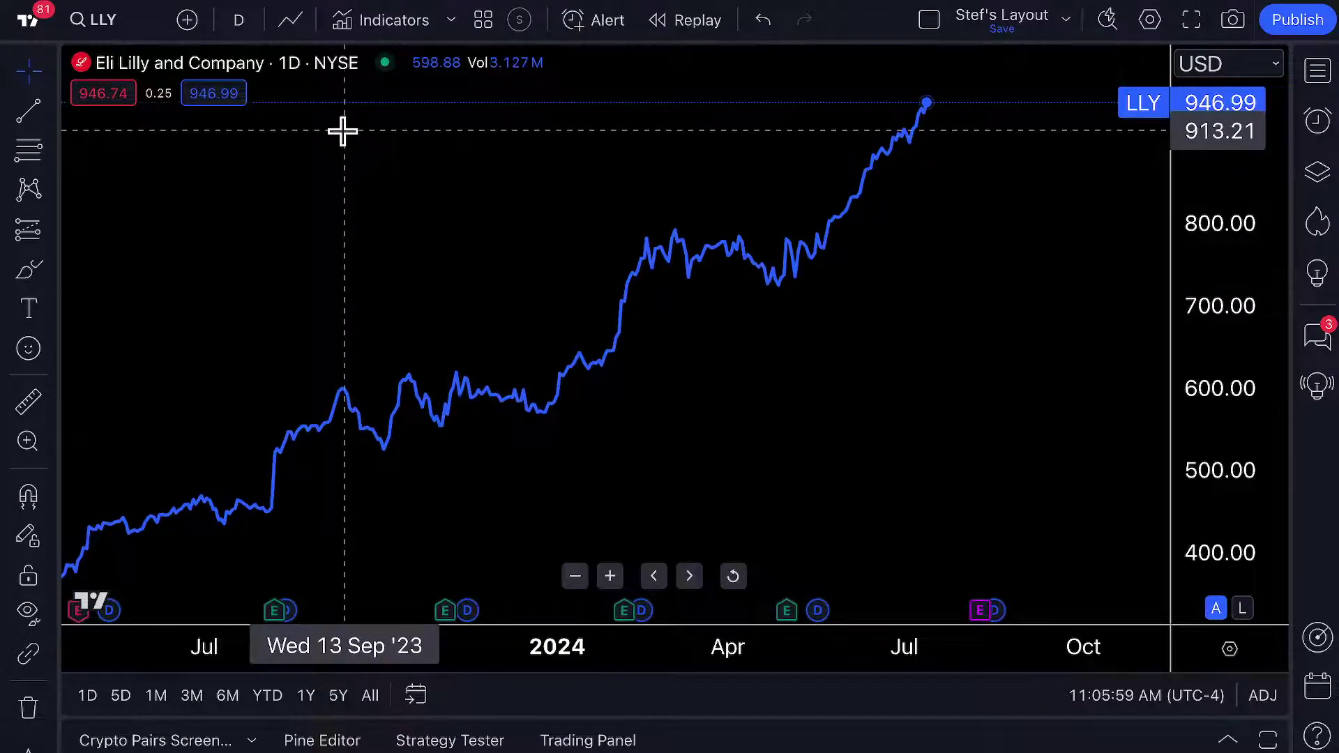
{"action": "left_click", "coordinate": [290, 20]}
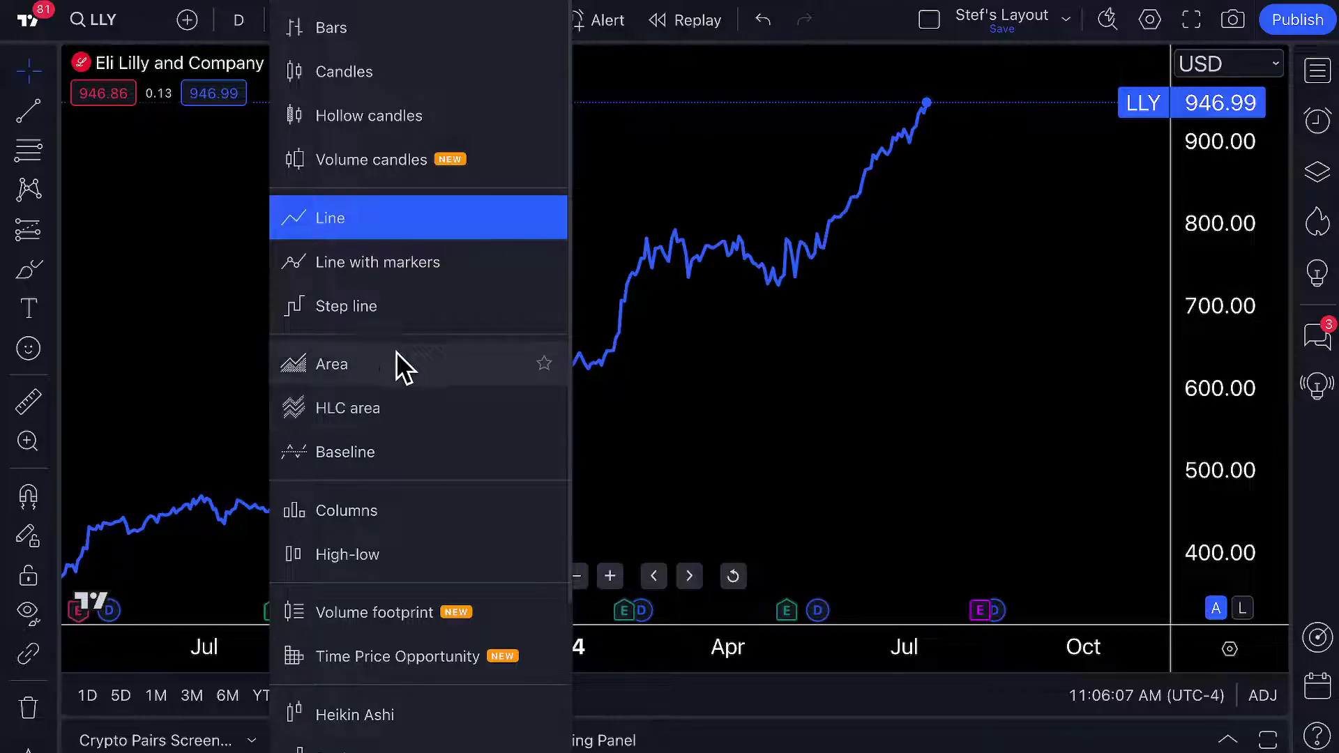
{"action": "left_click", "coordinate": [348, 221]}
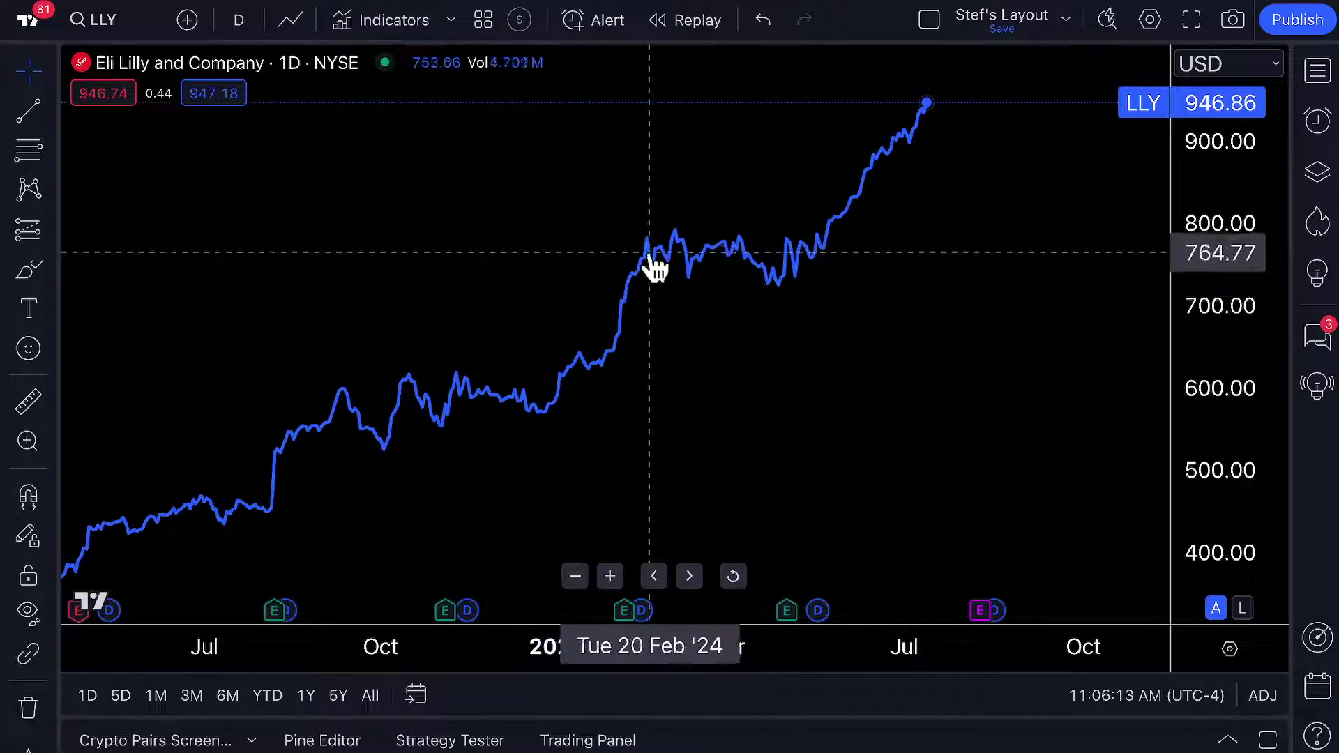
Check the line's price source in Chart settings, leaving it at Close
{"action": "scroll", "coordinate": [699, 265], "scroll_direction": "up", "scroll_amount": 5}
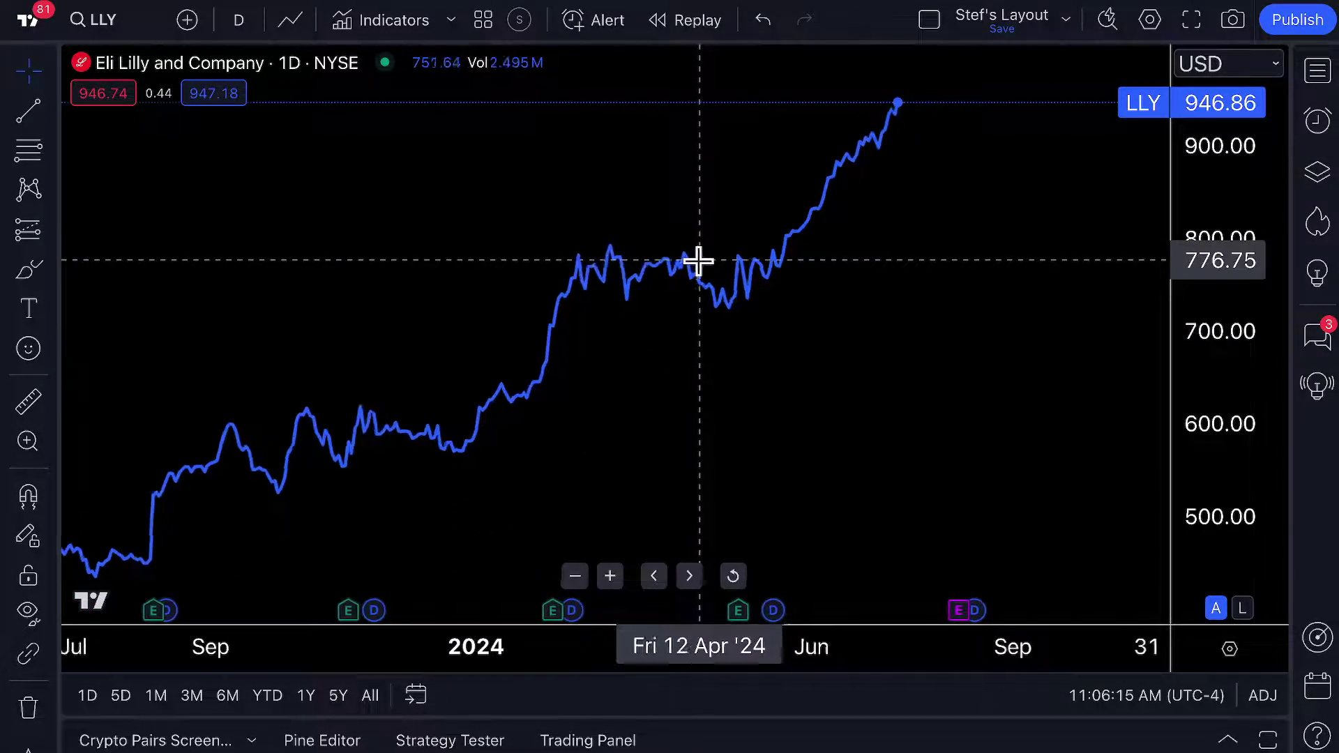
{"action": "scroll", "coordinate": [699, 261], "scroll_direction": "up", "scroll_amount": 5}
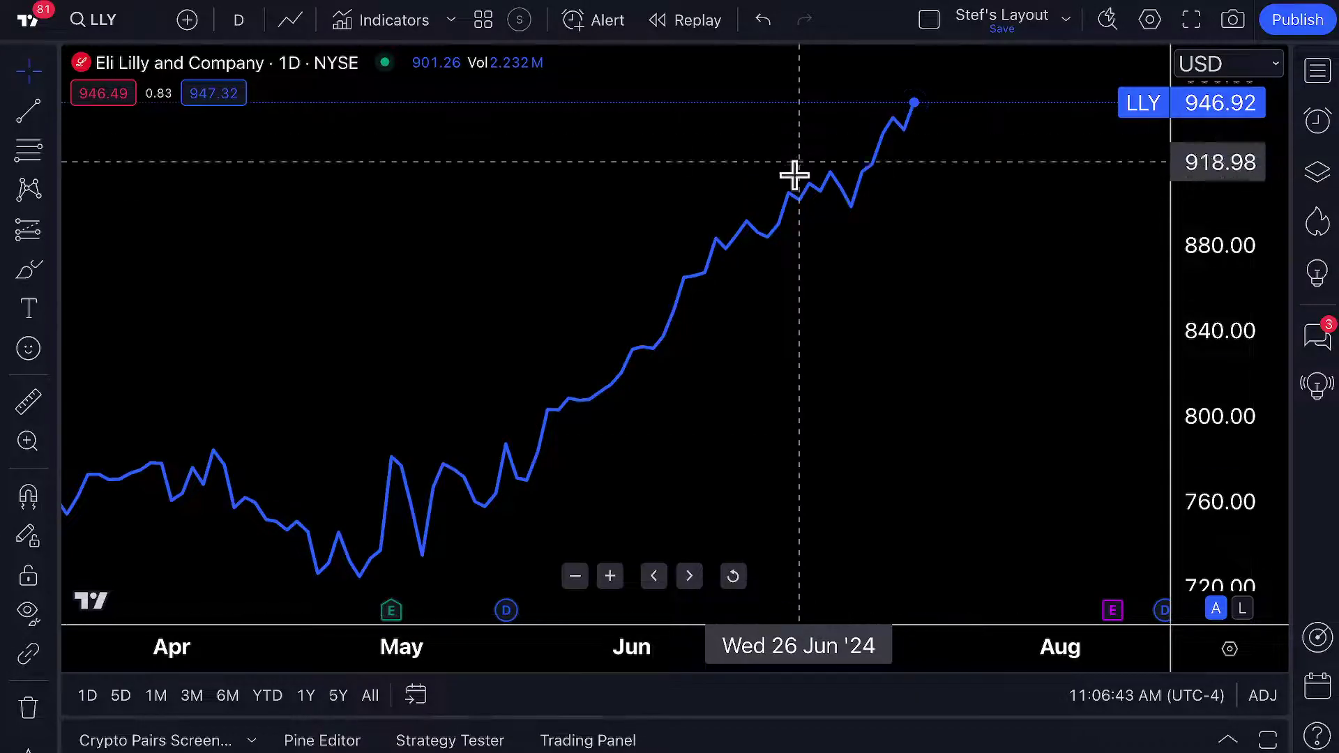
{"action": "scroll", "coordinate": [774, 278], "scroll_direction": "up", "scroll_amount": 3}
{"action": "scroll", "coordinate": [776, 277], "scroll_direction": "up", "scroll_amount": 3}
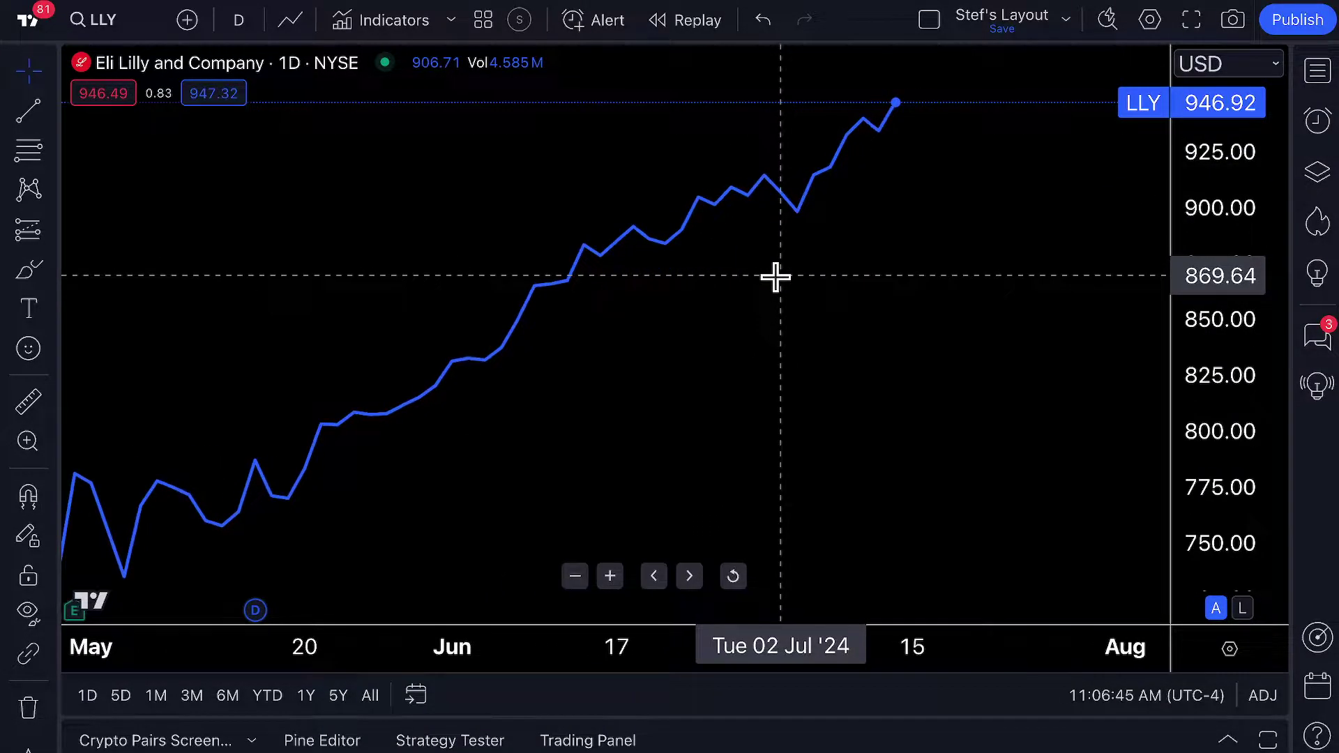
{"action": "double_click", "coordinate": [772, 184]}
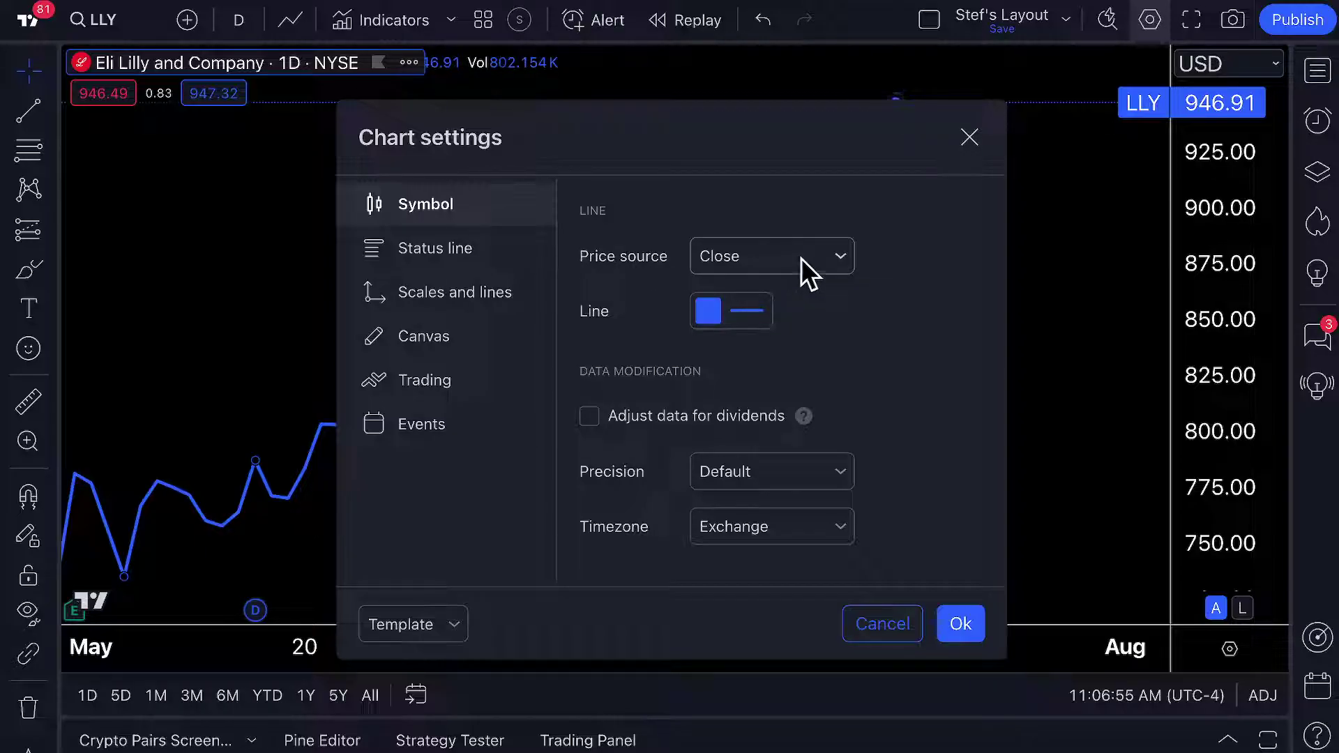
{"action": "left_click_drag", "start_coordinate": [816, 137], "coordinate": [627, 119]}
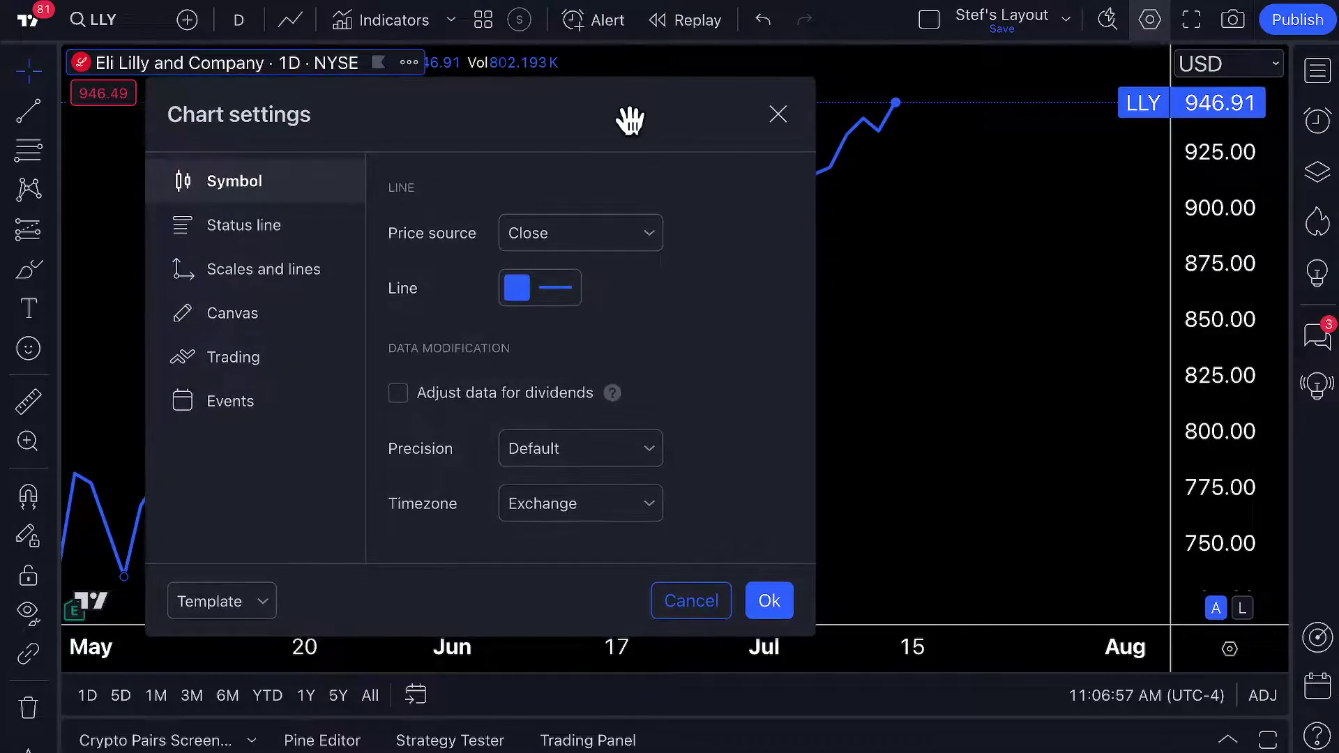
{"action": "left_click", "coordinate": [615, 222]}
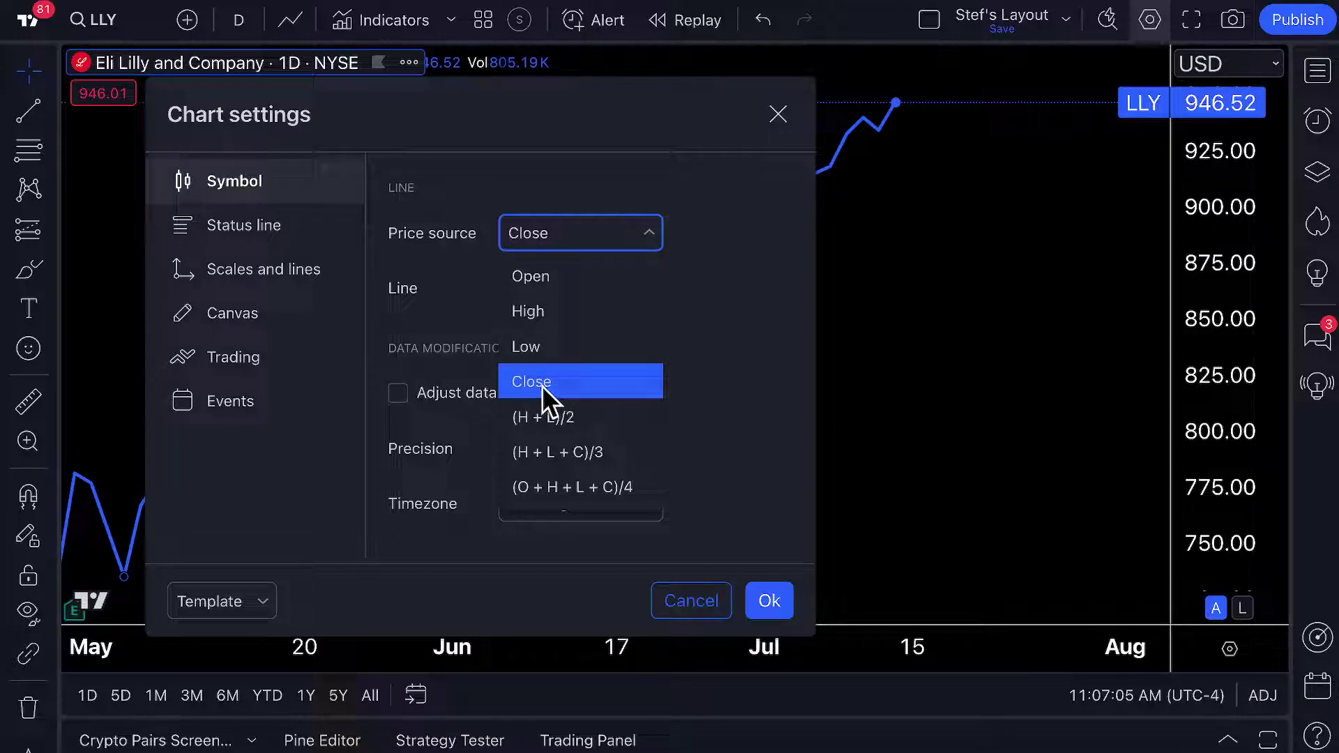
{"action": "left_click", "coordinate": [561, 383]}
{"action": "left_click", "coordinate": [778, 113]}
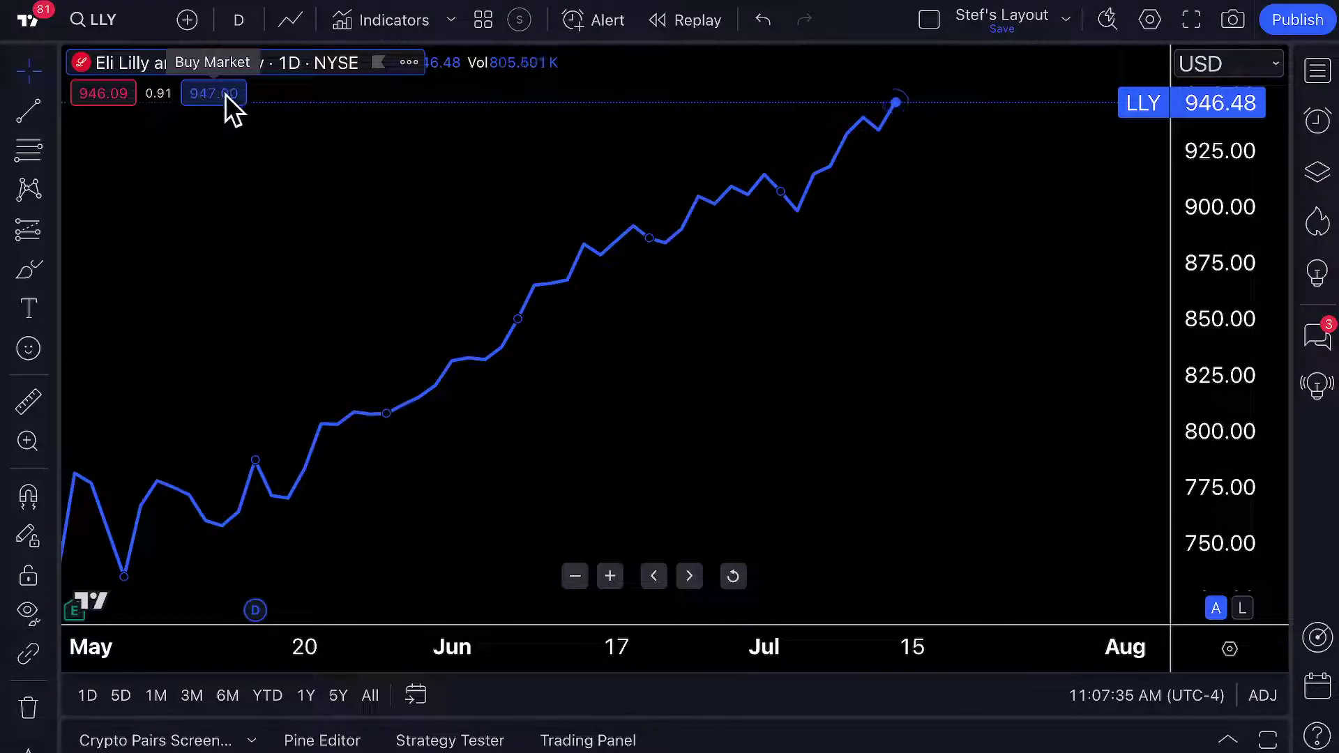
Change the LLY line's price source from Close to Open
{"action": "double_click", "coordinate": [897, 106]}
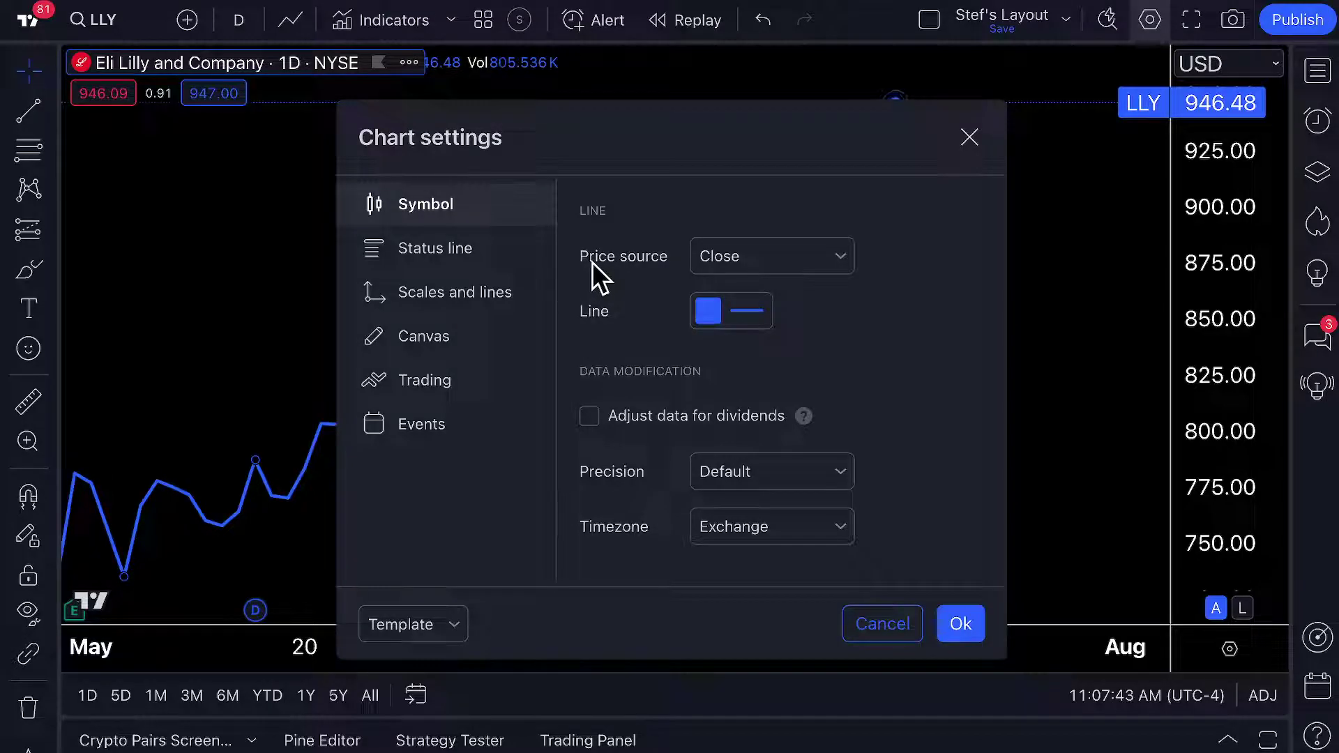
{"action": "left_click", "coordinate": [741, 260]}
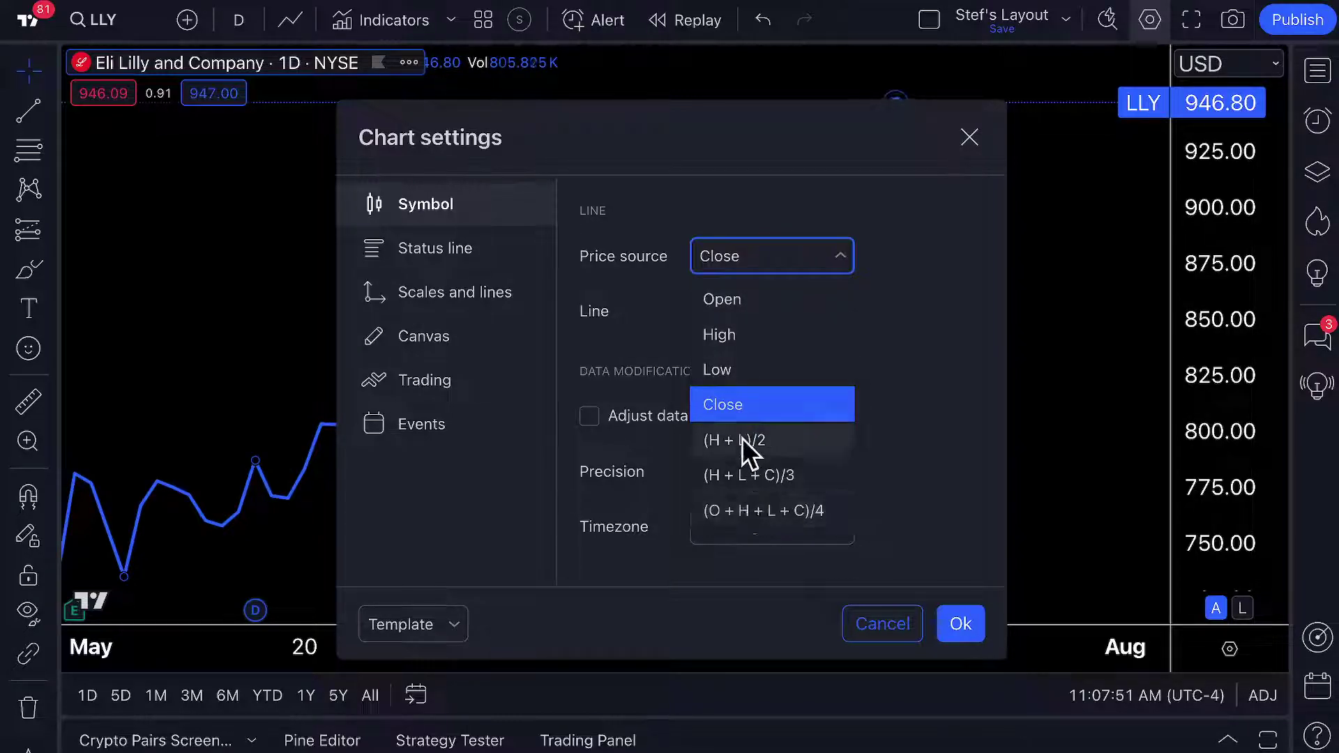
{"action": "left_click", "coordinate": [736, 303]}
{"action": "left_click", "coordinate": [970, 137]}
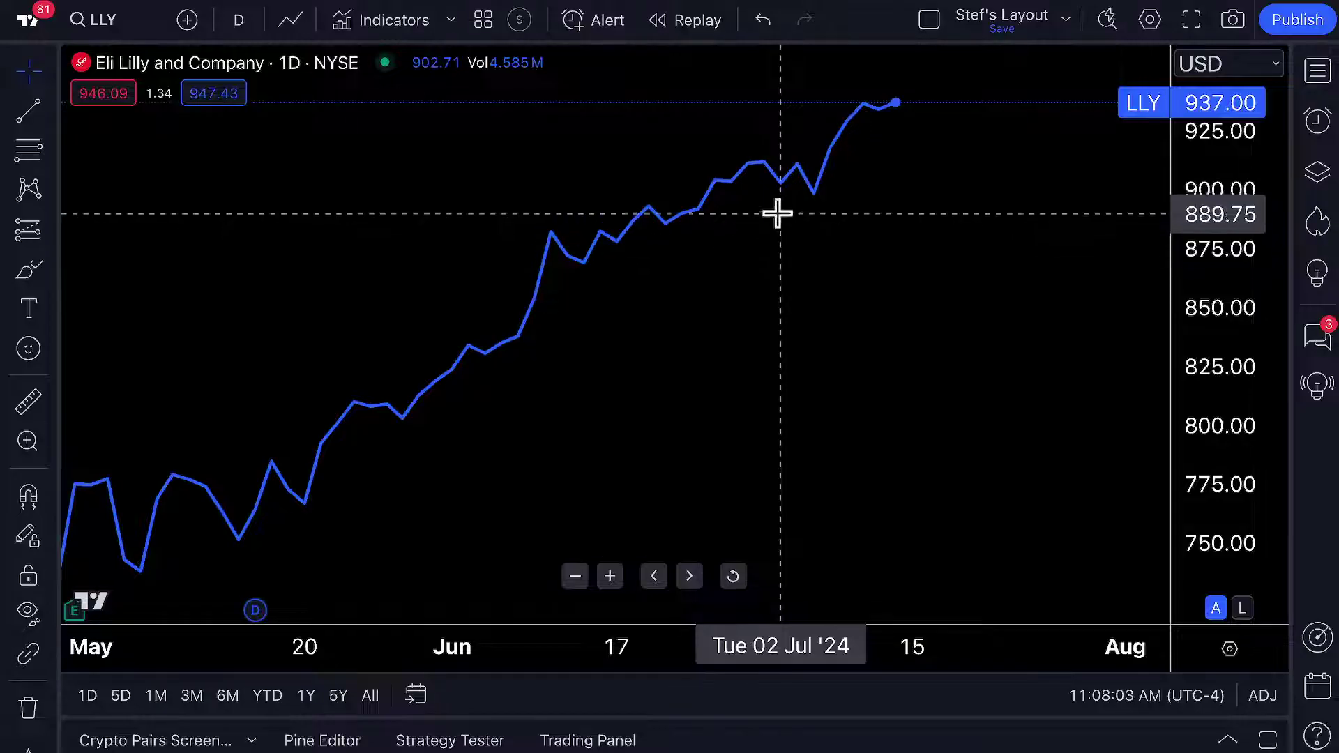
{"action": "double_click", "coordinate": [797, 171]}
Select (O + H + L + C)/4 in the Price source dropdown
{"action": "left_click_drag", "start_coordinate": [801, 149], "coordinate": [564, 136]}
{"action": "left_click", "coordinate": [561, 227]}
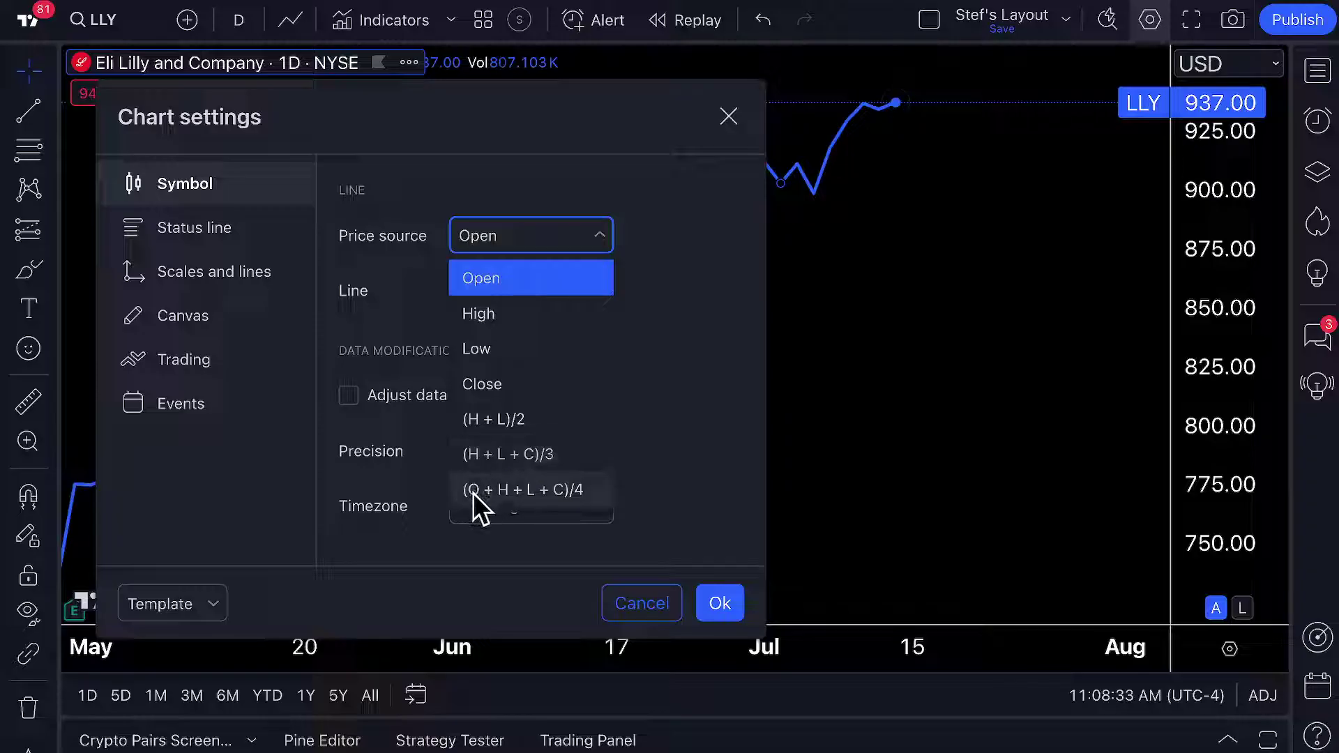
{"action": "left_click", "coordinate": [578, 492]}
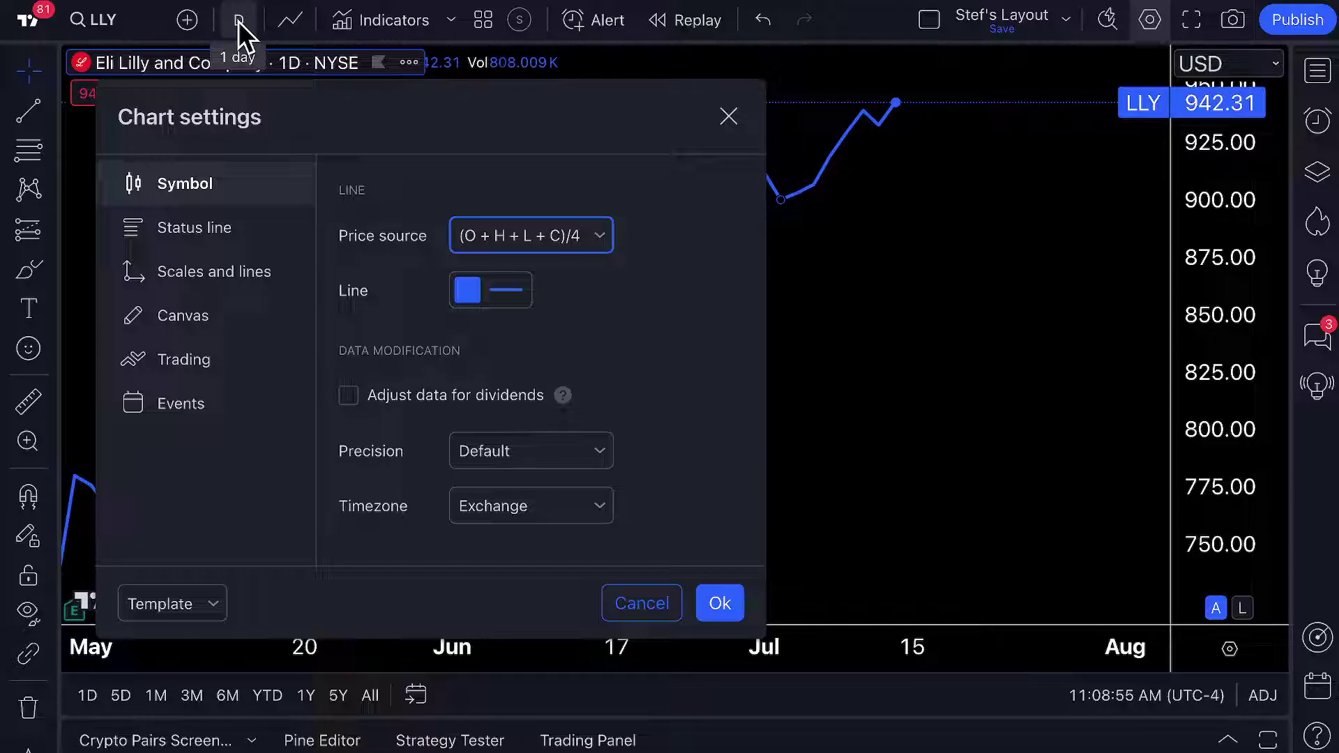
Apply the price source change and reopen the price line's settings off to the left
{"action": "left_click", "coordinate": [719, 604]}
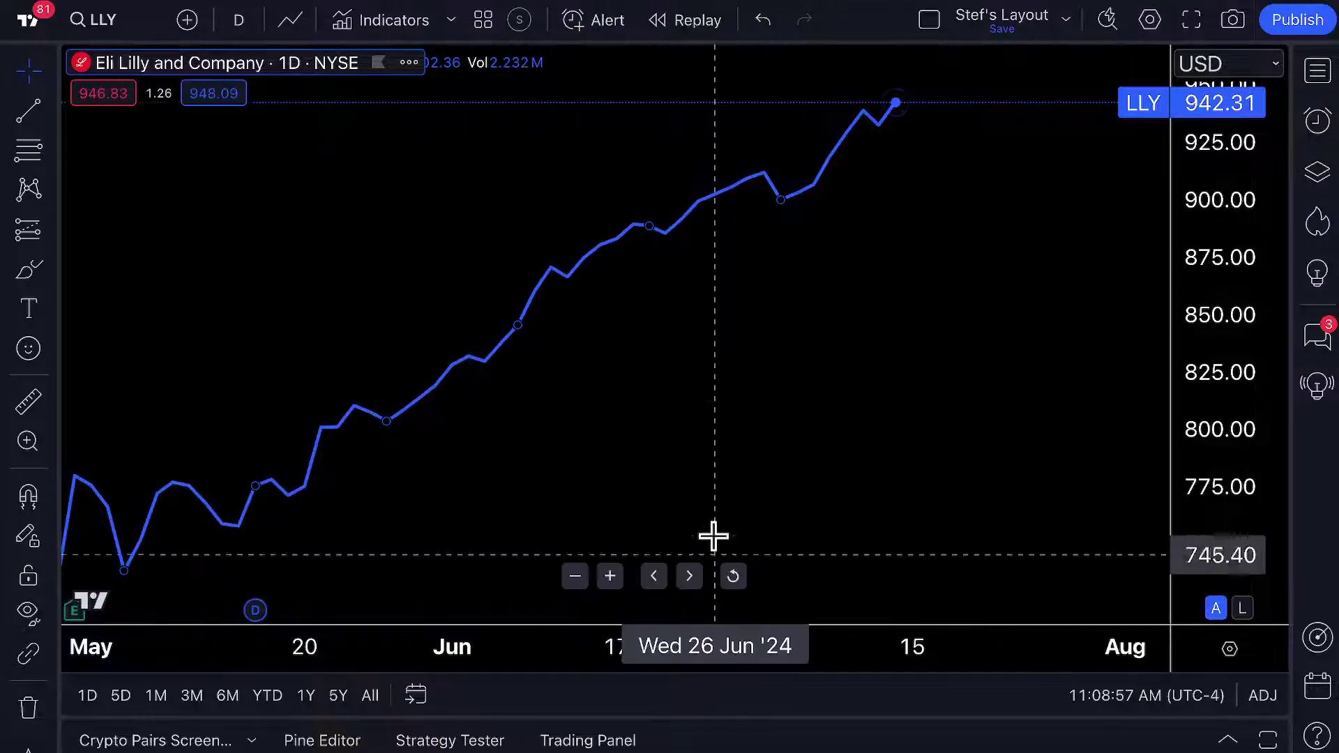
{"action": "scroll", "coordinate": [463, 458], "scroll_direction": "down", "scroll_amount": 4}
{"action": "scroll", "coordinate": [537, 425], "scroll_direction": "down", "scroll_amount": 2}
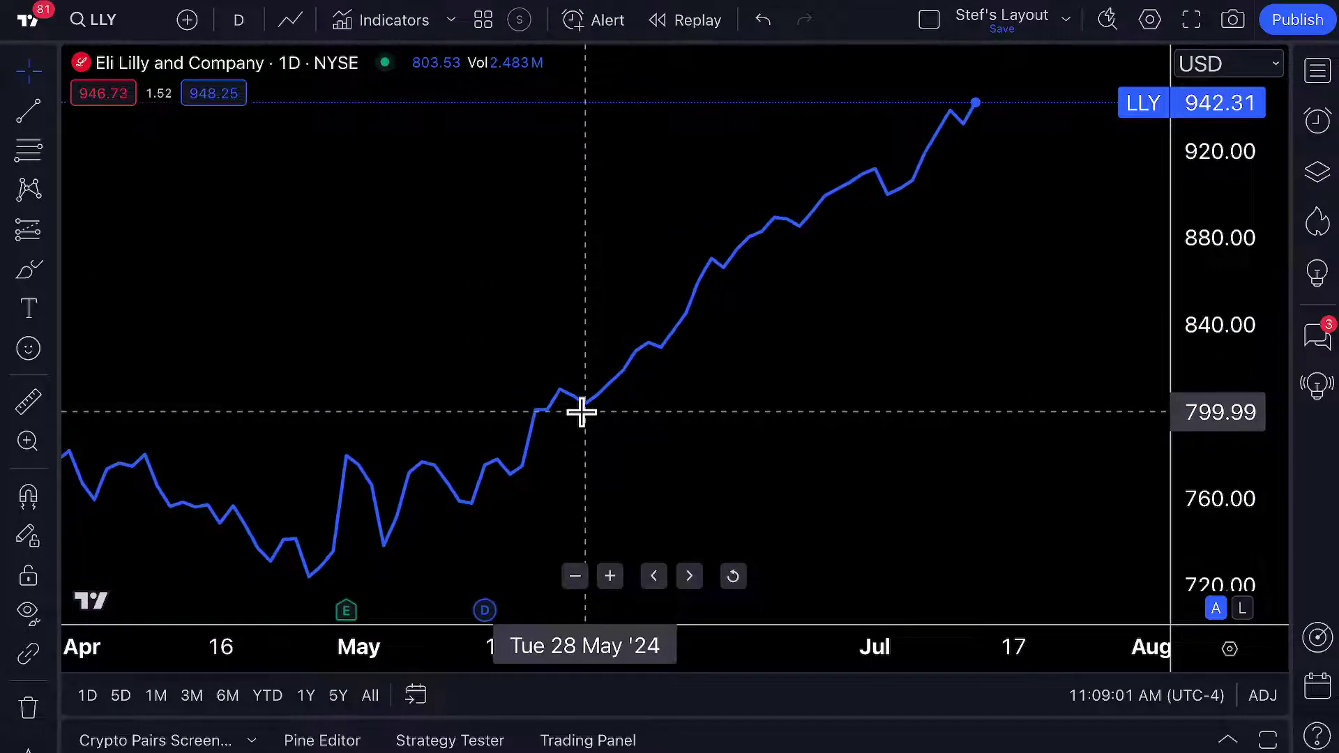
{"action": "double_click", "coordinate": [650, 346]}
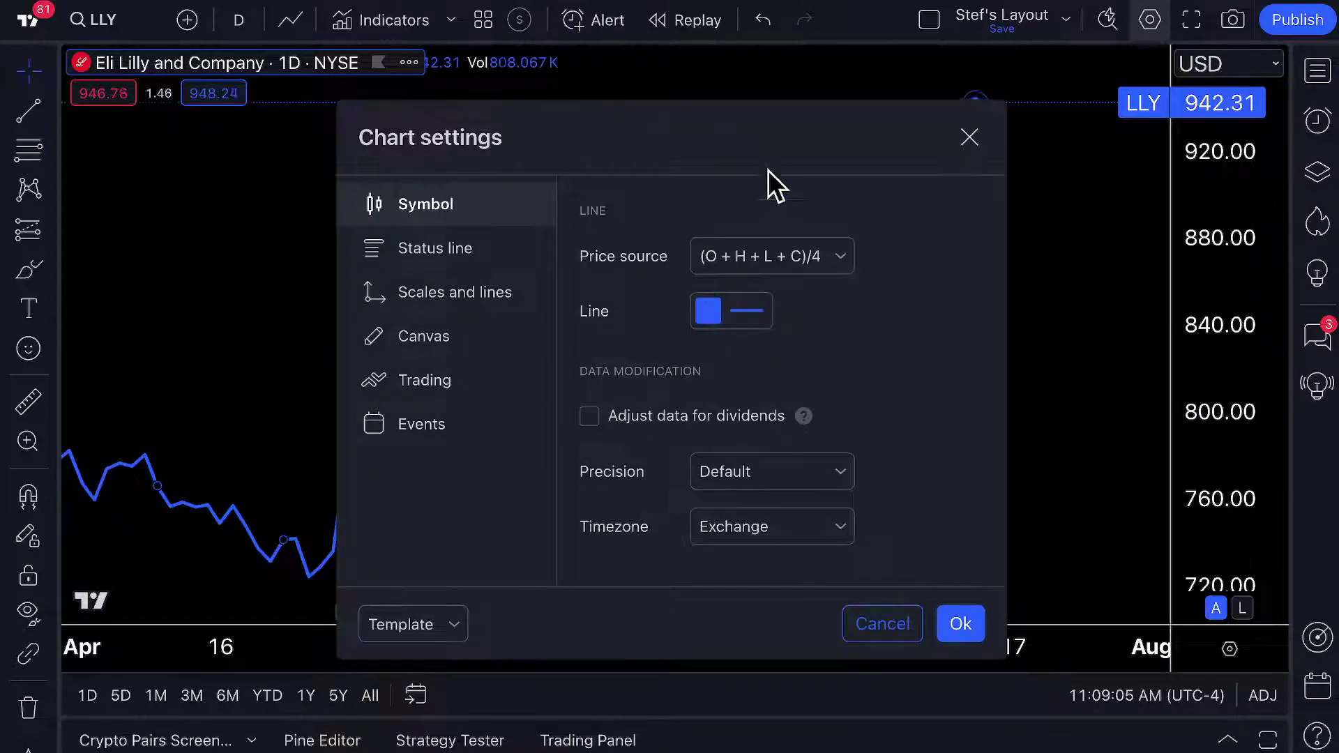
{"action": "left_click_drag", "start_coordinate": [790, 152], "coordinate": [605, 123]}
{"action": "left_click_drag", "start_coordinate": [571, 123], "coordinate": [515, 116]}
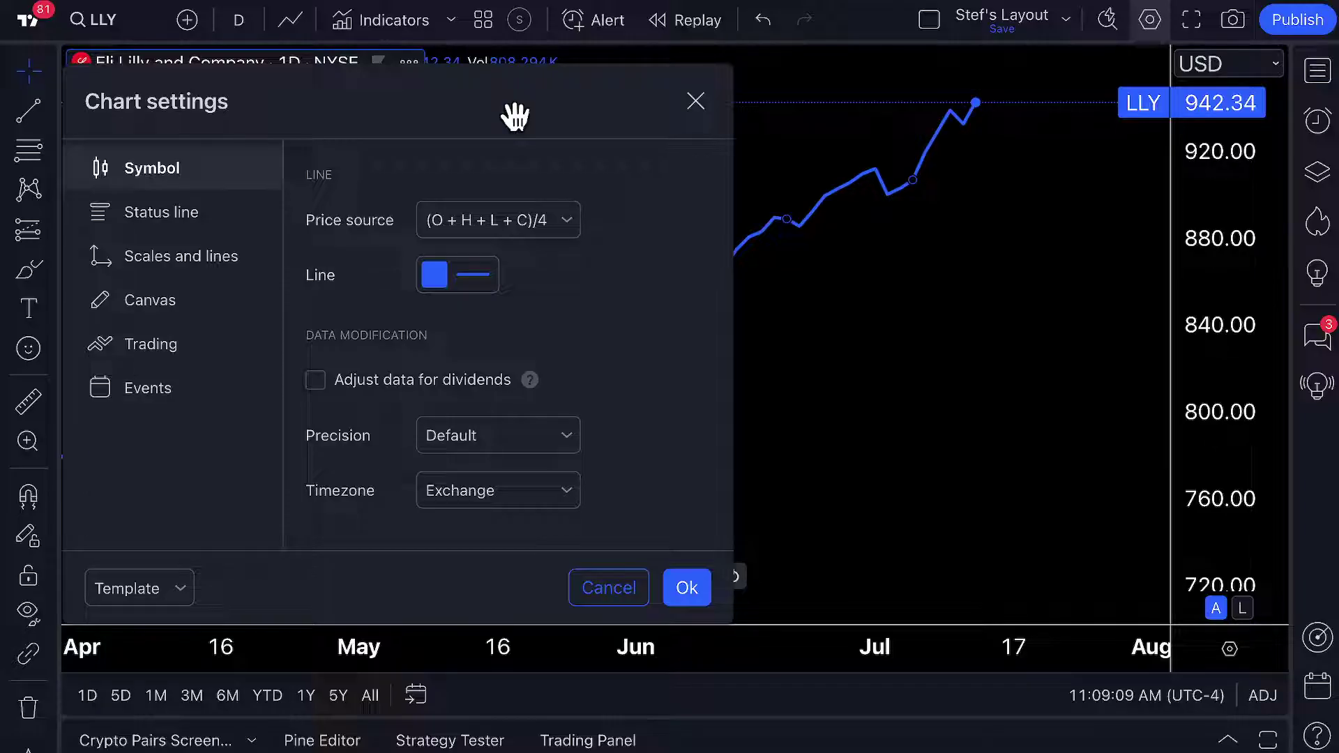
Try red, orange, green, purple and light line colours, then restore the line to blue
{"action": "left_click", "coordinate": [457, 287]}
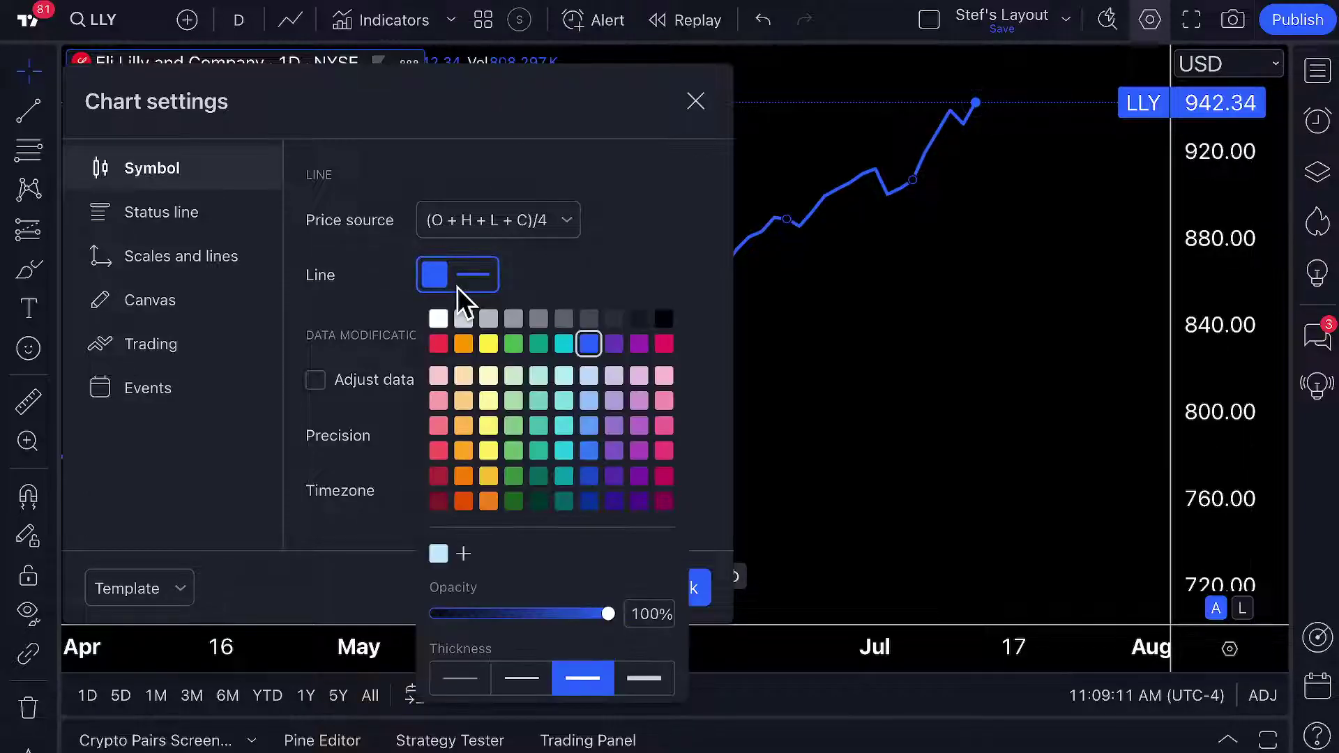
{"action": "left_click", "coordinate": [437, 346]}
{"action": "left_click", "coordinate": [466, 346]}
{"action": "left_click", "coordinate": [494, 345]}
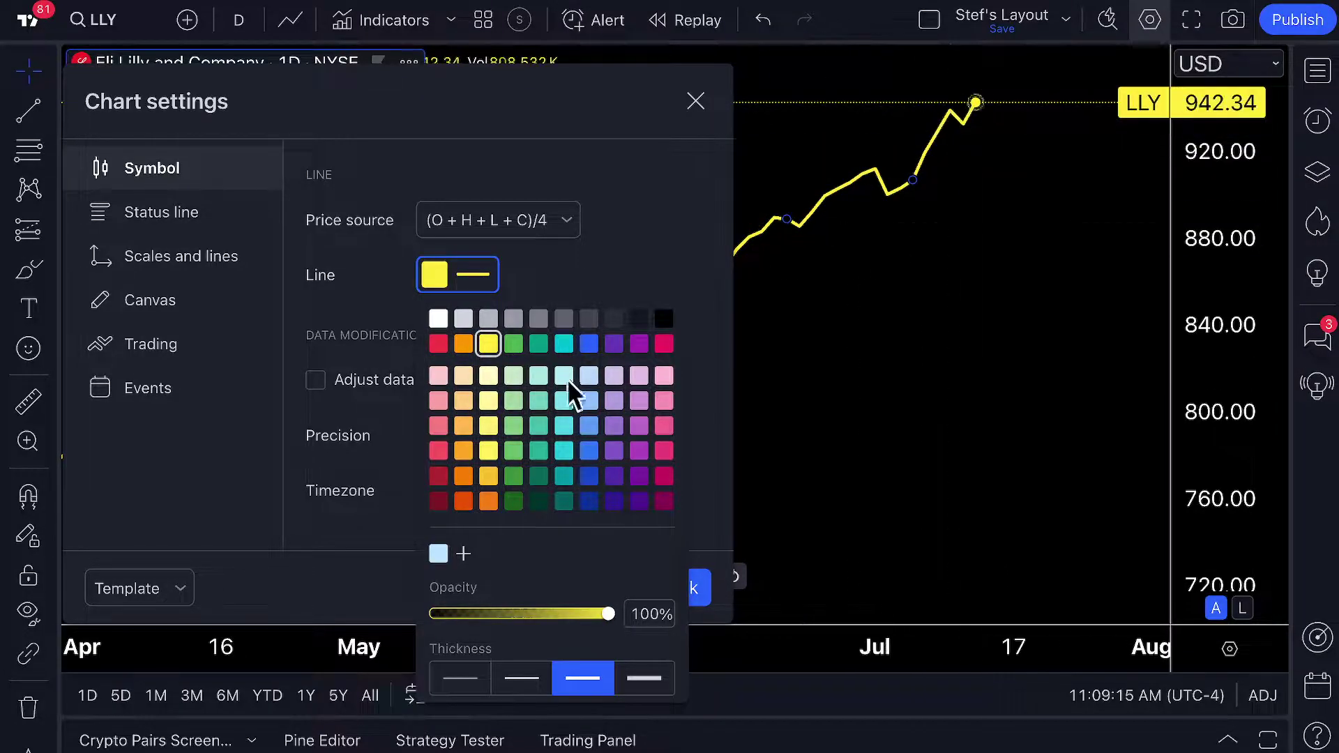
{"action": "left_click", "coordinate": [509, 345]}
{"action": "left_click", "coordinate": [541, 346]}
{"action": "left_click", "coordinate": [565, 347]}
{"action": "left_click", "coordinate": [590, 346]}
{"action": "left_click", "coordinate": [614, 344]}
{"action": "left_click", "coordinate": [639, 344]}
{"action": "left_click", "coordinate": [664, 344]}
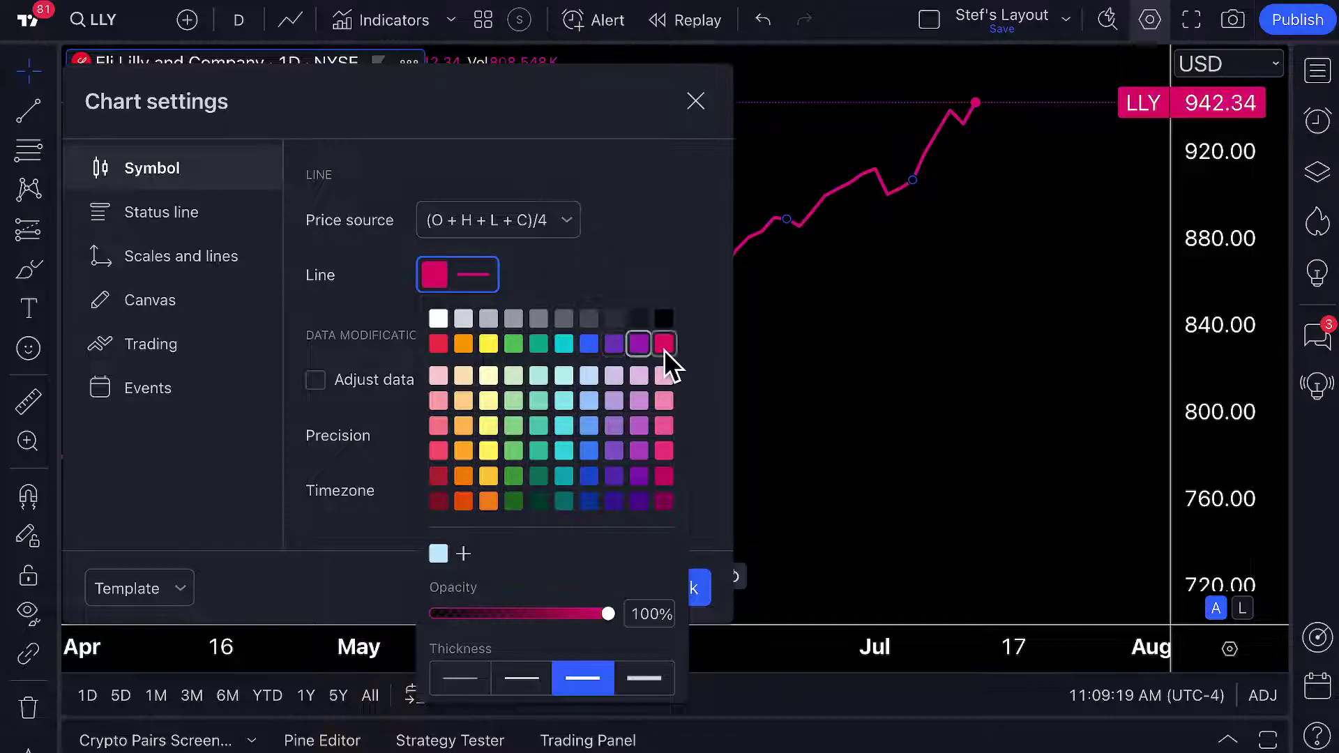
{"action": "left_click", "coordinate": [664, 376]}
{"action": "left_click", "coordinate": [639, 376]}
{"action": "left_click", "coordinate": [614, 376]}
{"action": "left_click", "coordinate": [589, 376]}
{"action": "left_click", "coordinate": [564, 376]}
{"action": "left_click", "coordinate": [513, 376]}
{"action": "left_click", "coordinate": [438, 376]}
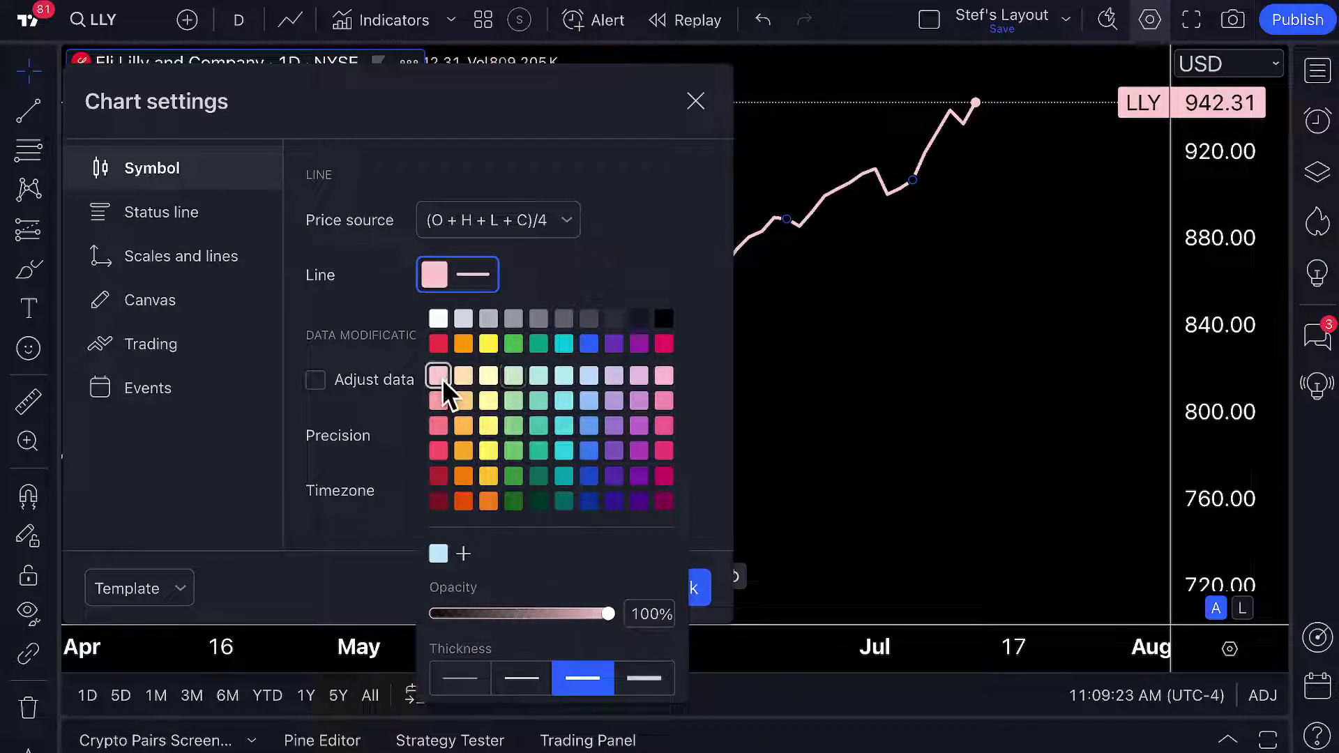
{"action": "left_click", "coordinate": [588, 344]}
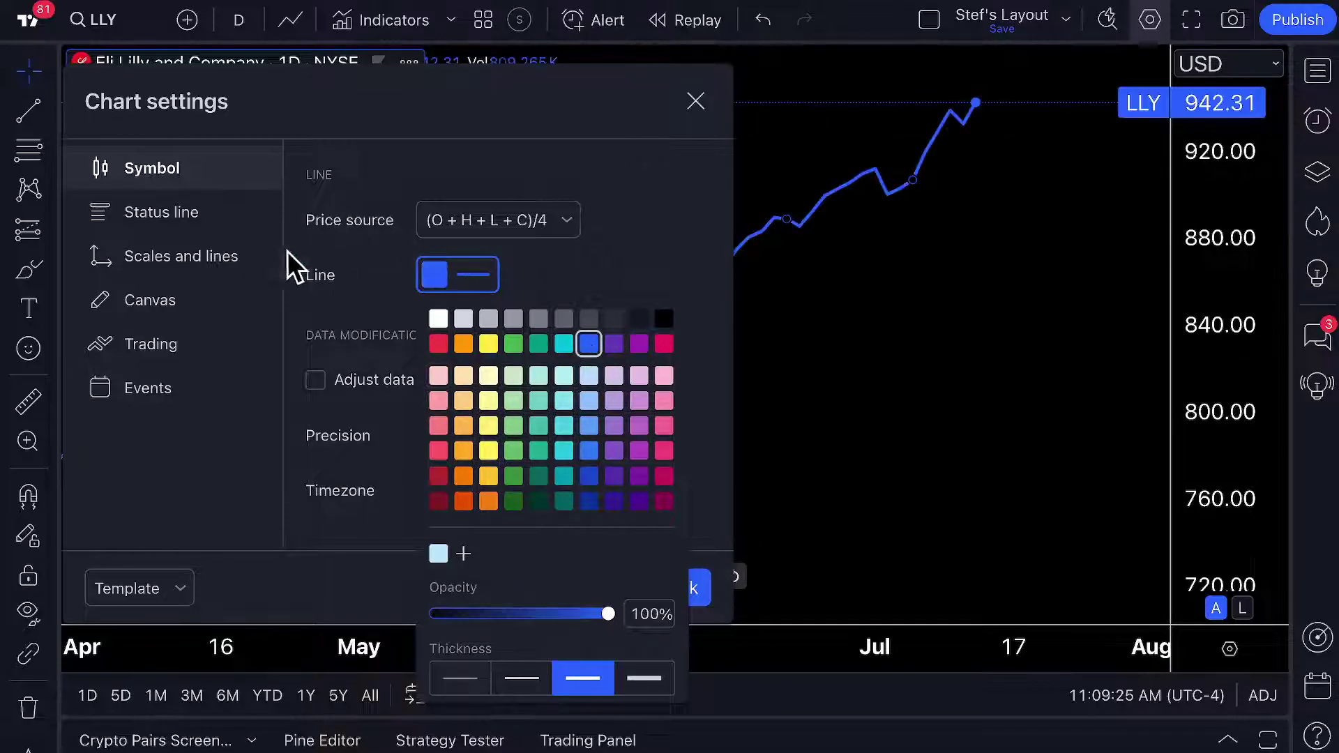
{"action": "left_click", "coordinate": [233, 273]}
On the Canvas page, try several background colours and settle on dark gray
{"action": "left_click", "coordinate": [201, 257]}
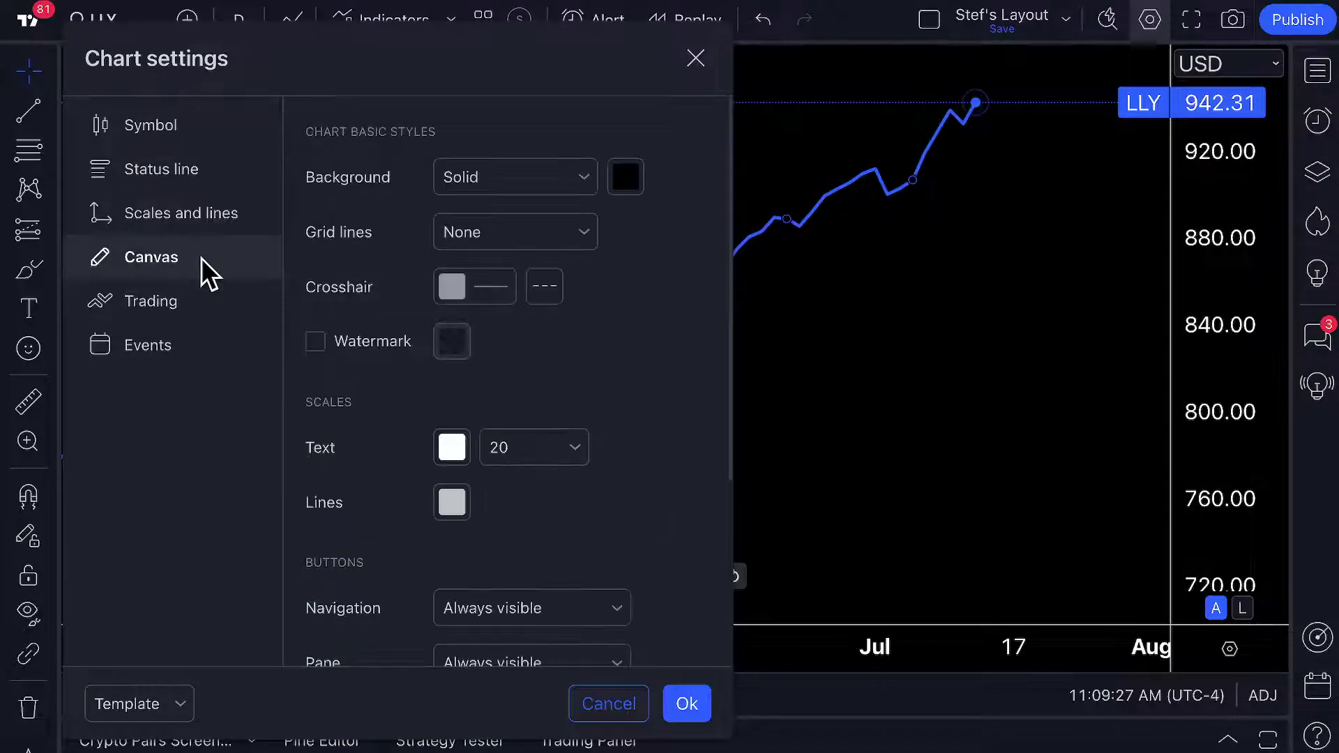
{"action": "left_click", "coordinate": [612, 180]}
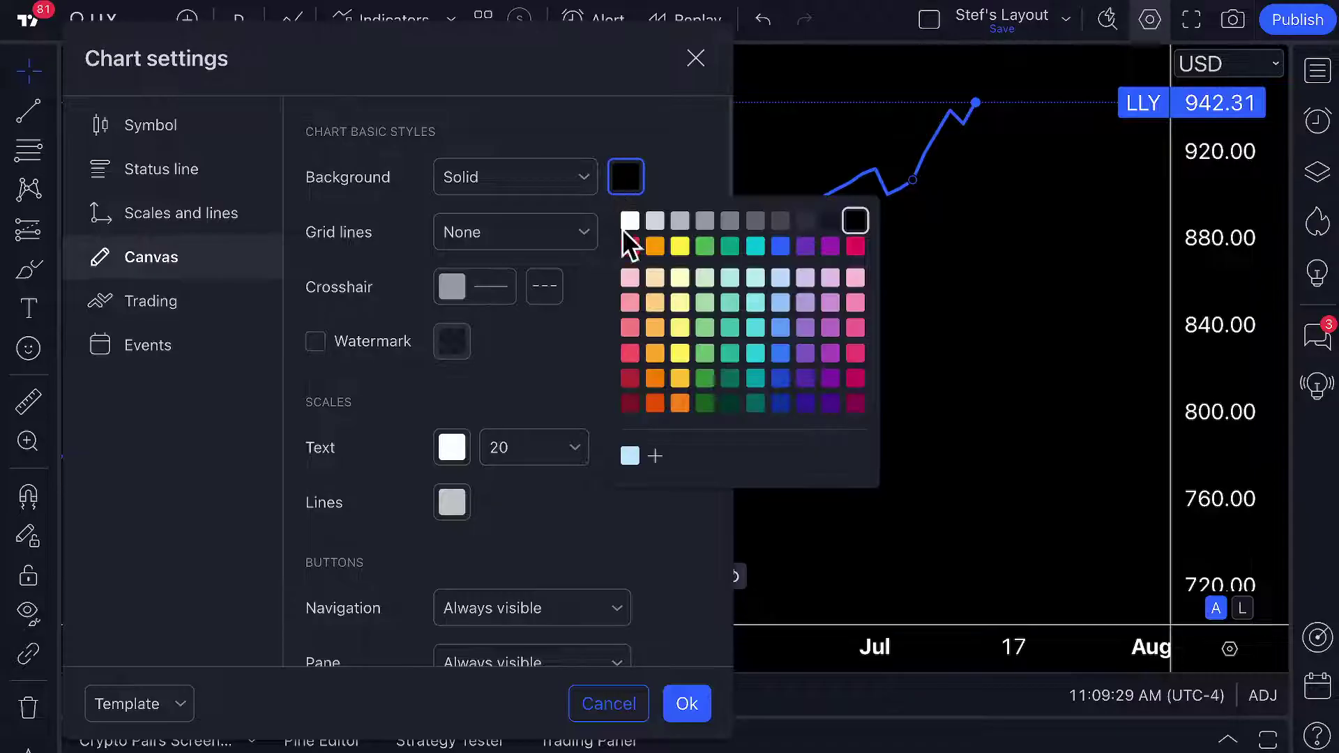
{"action": "left_click", "coordinate": [628, 352]}
{"action": "left_click", "coordinate": [654, 353]}
{"action": "left_click", "coordinate": [704, 354]}
{"action": "left_click", "coordinate": [730, 353]}
{"action": "left_click", "coordinate": [756, 354]}
{"action": "left_click", "coordinate": [782, 354]}
{"action": "left_click", "coordinate": [805, 354]}
{"action": "left_click", "coordinate": [830, 353]}
{"action": "left_click", "coordinate": [856, 354]}
{"action": "left_click", "coordinate": [805, 220]}
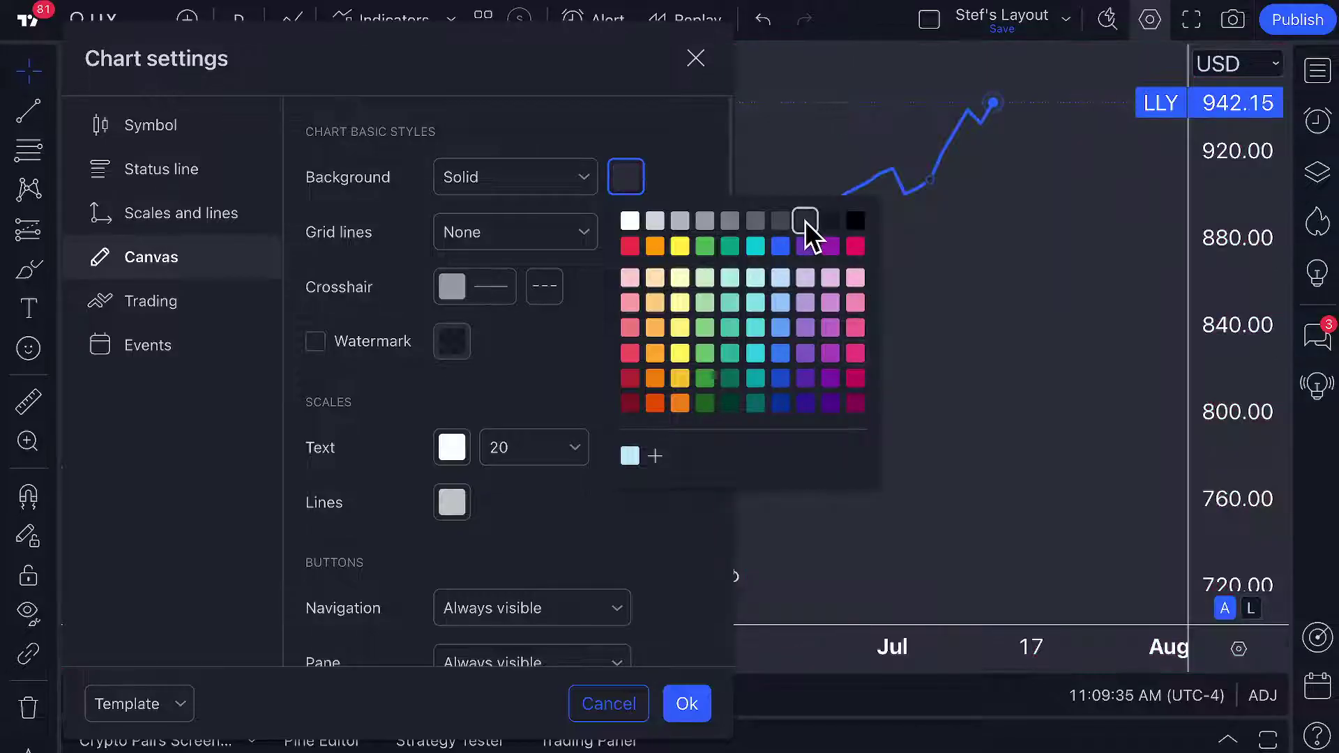
{"action": "left_click", "coordinate": [660, 132]}
{"action": "left_click", "coordinate": [190, 118]}
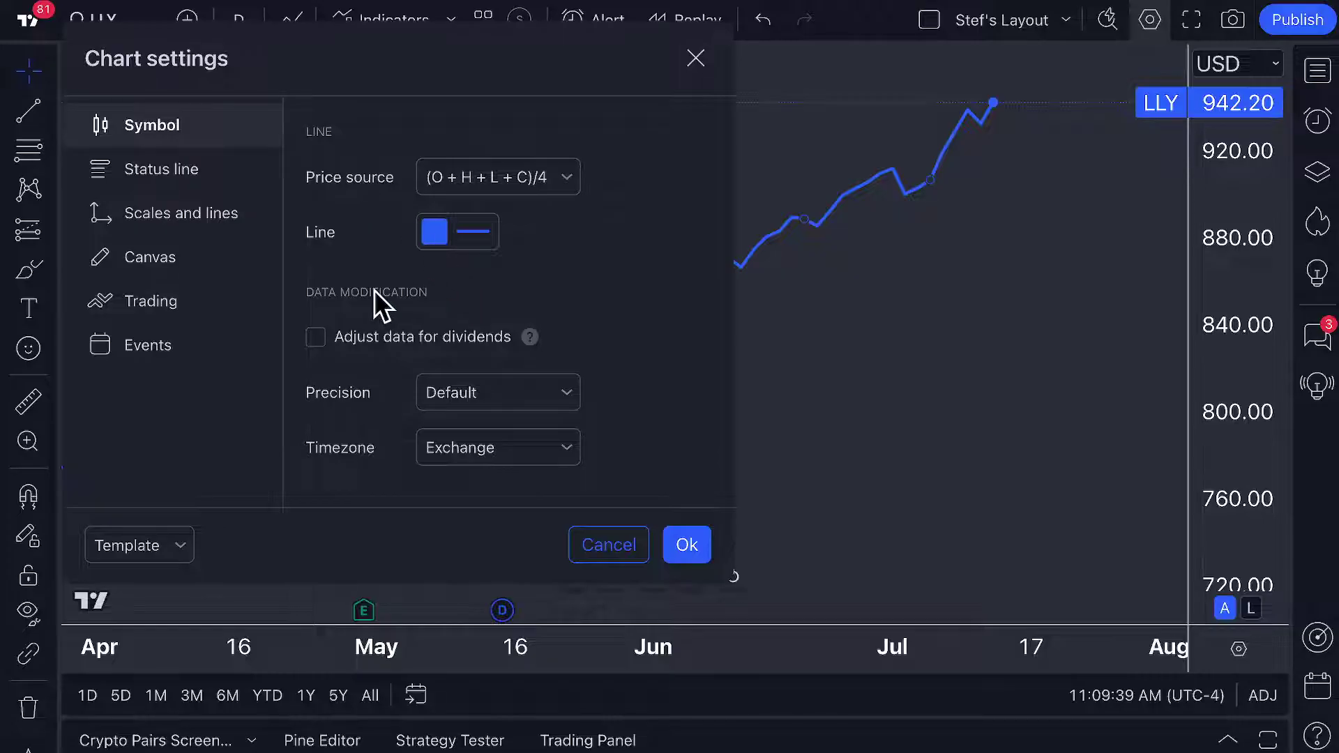
Leave precision at Default and timezone at Exchange, then close Chart settings
{"action": "left_click", "coordinate": [455, 391]}
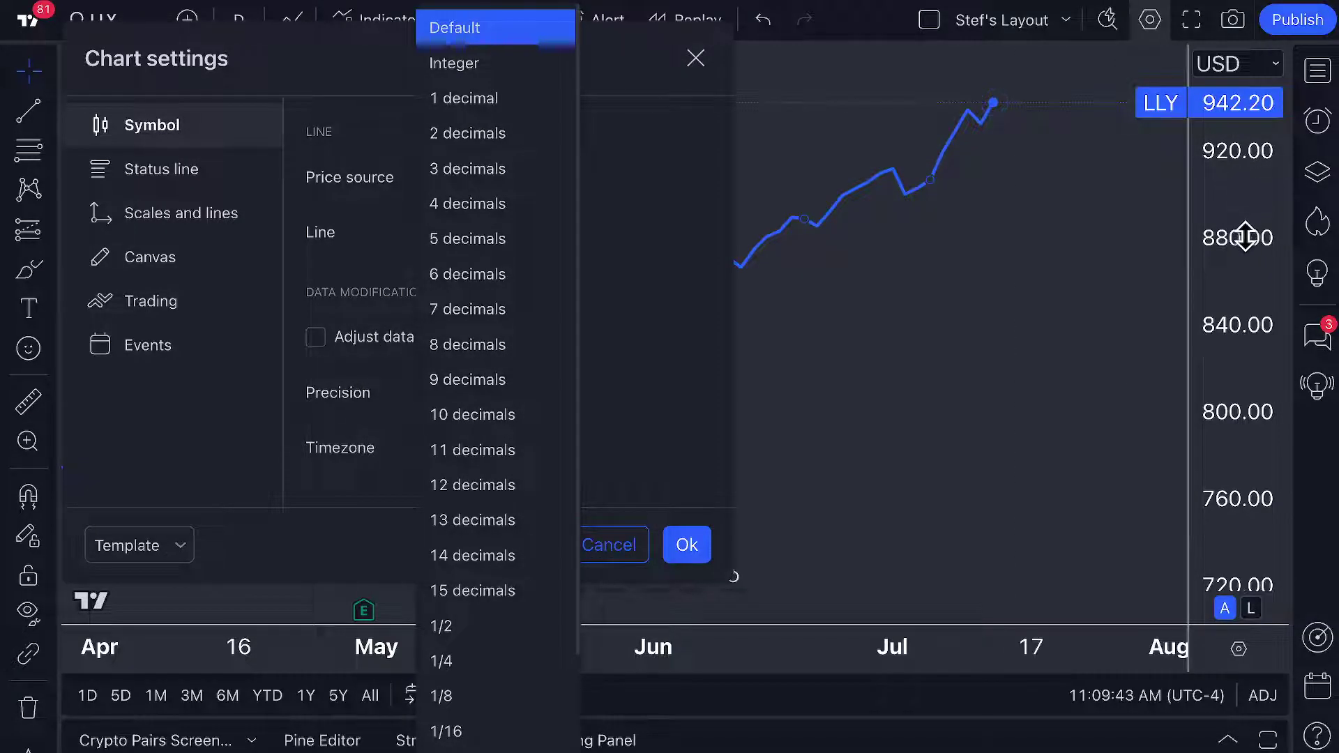
{"action": "left_click", "coordinate": [625, 236]}
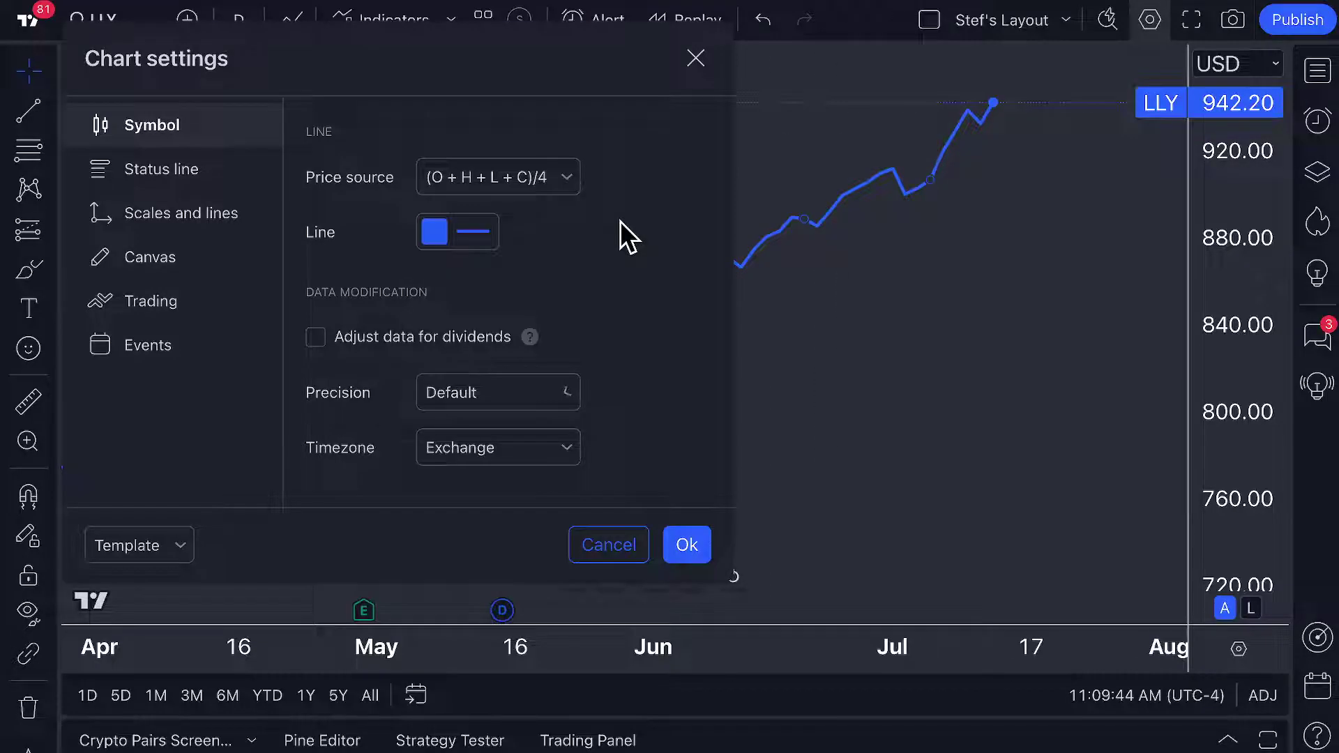
{"action": "left_click", "coordinate": [445, 452]}
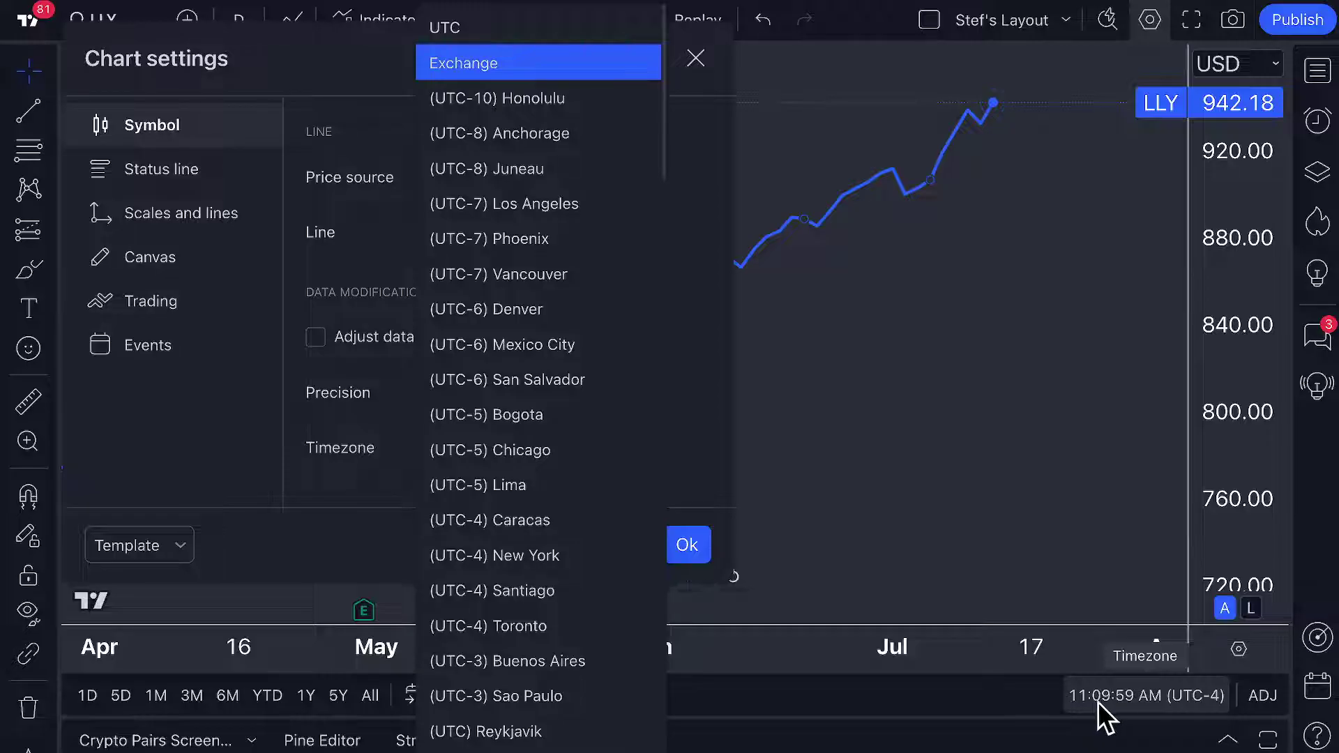
{"action": "left_click", "coordinate": [503, 63]}
{"action": "left_click", "coordinate": [695, 58]}
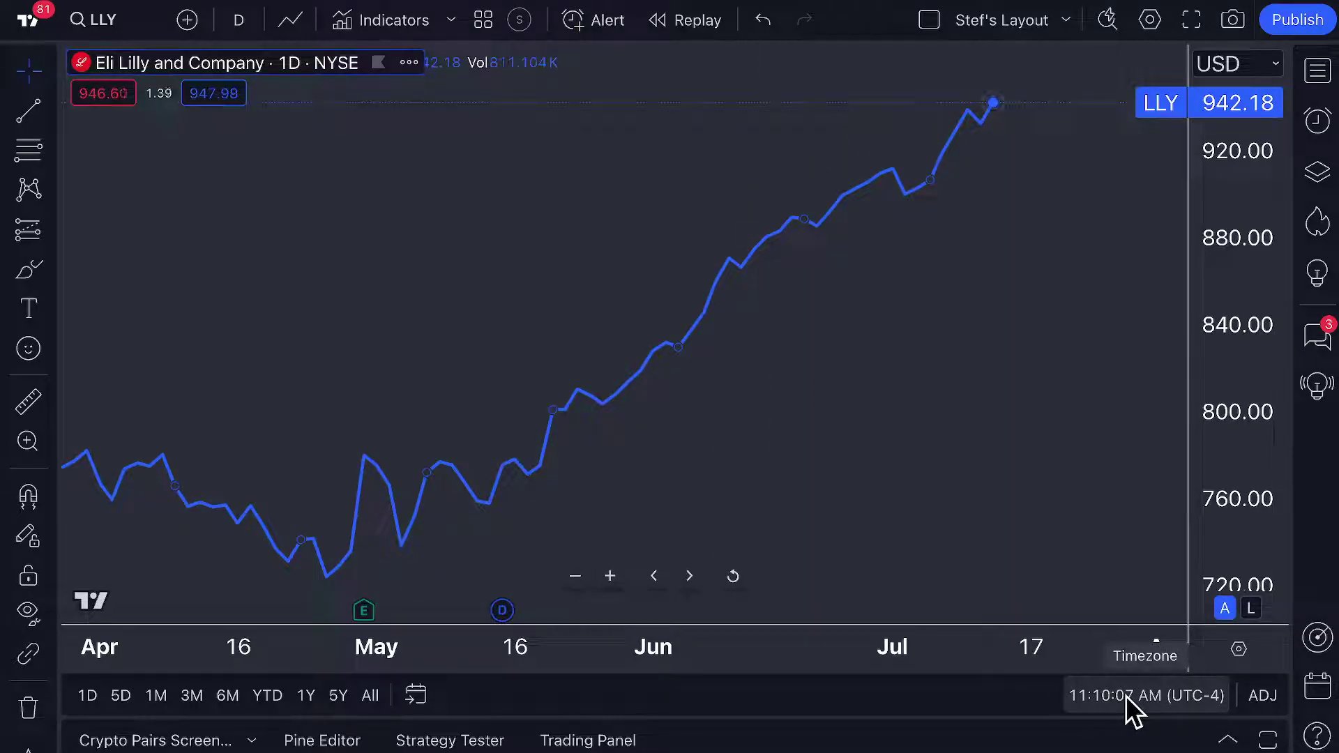
Pan to show April through August and change the interval from D to 30 minutes
{"action": "scroll", "coordinate": [876, 433], "scroll_direction": "down", "scroll_amount": 5}
{"action": "left_click_drag", "start_coordinate": [877, 433], "coordinate": [717, 403]}
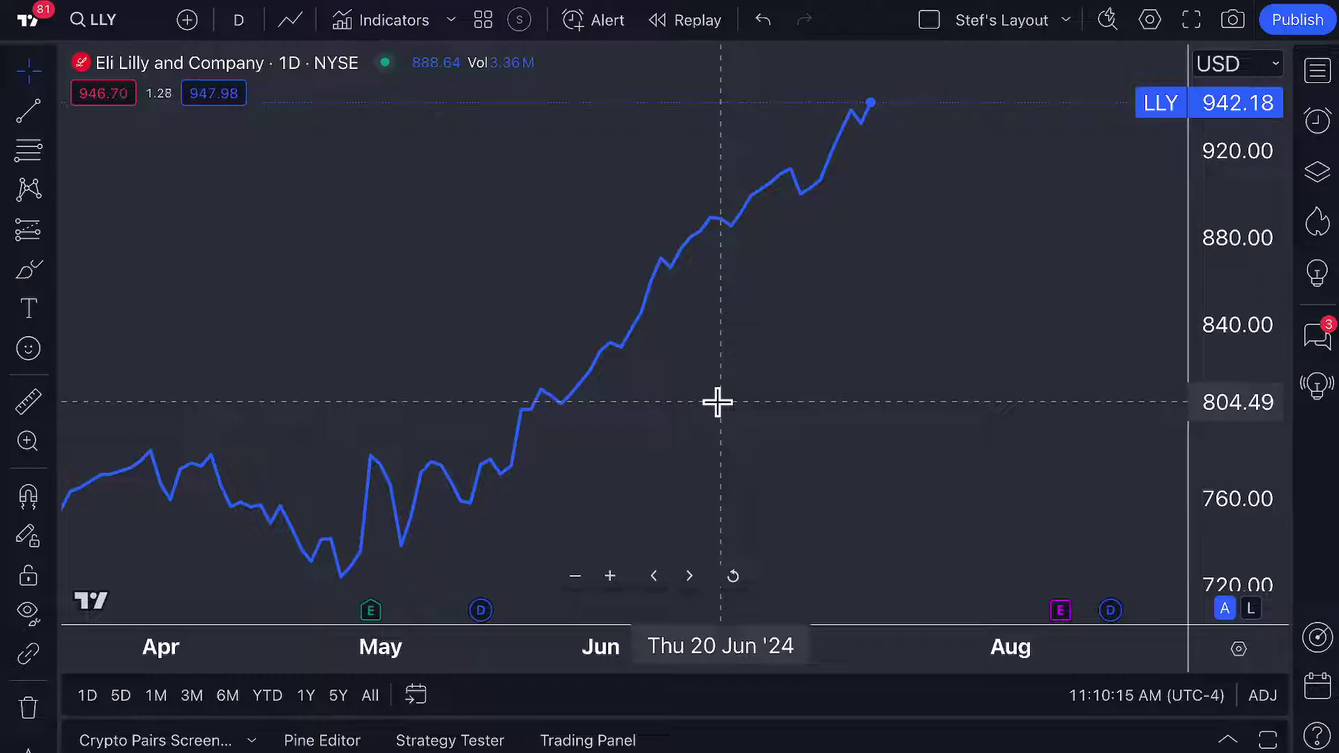
{"action": "left_click", "coordinate": [238, 19]}
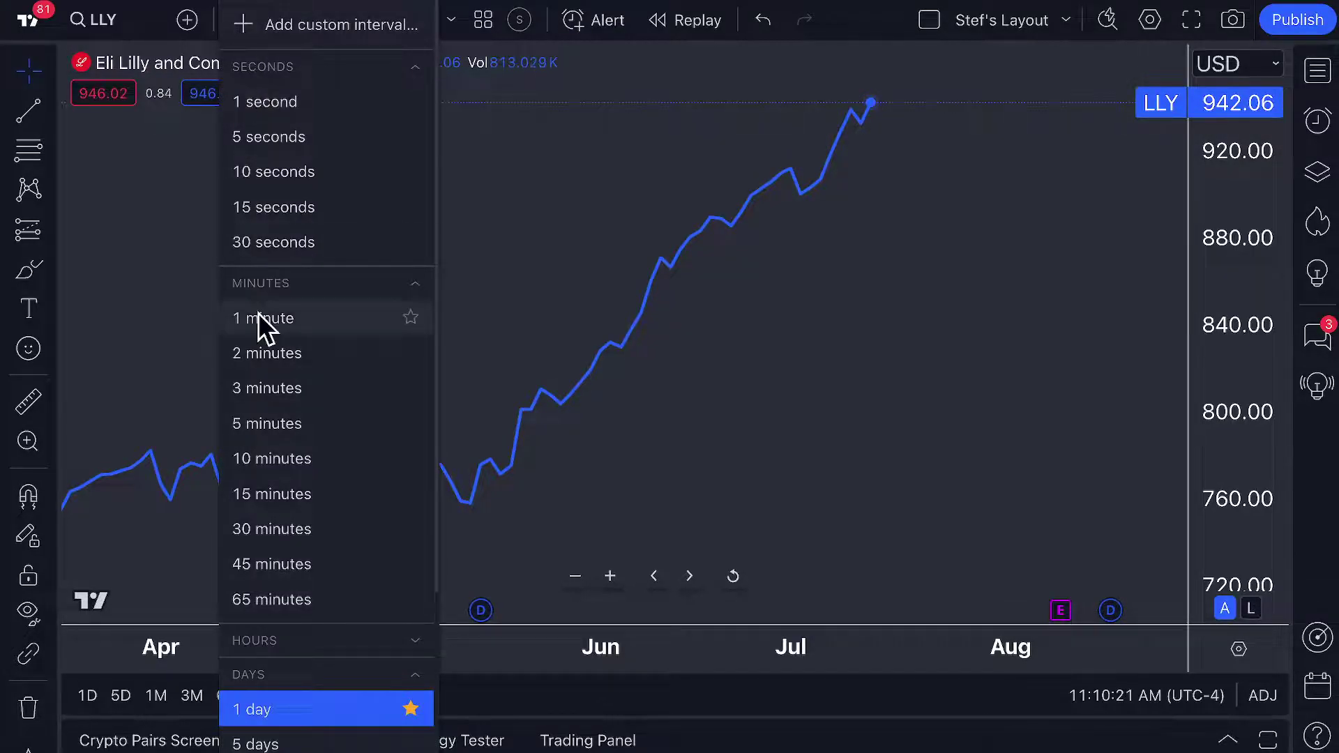
{"action": "left_click", "coordinate": [282, 528]}
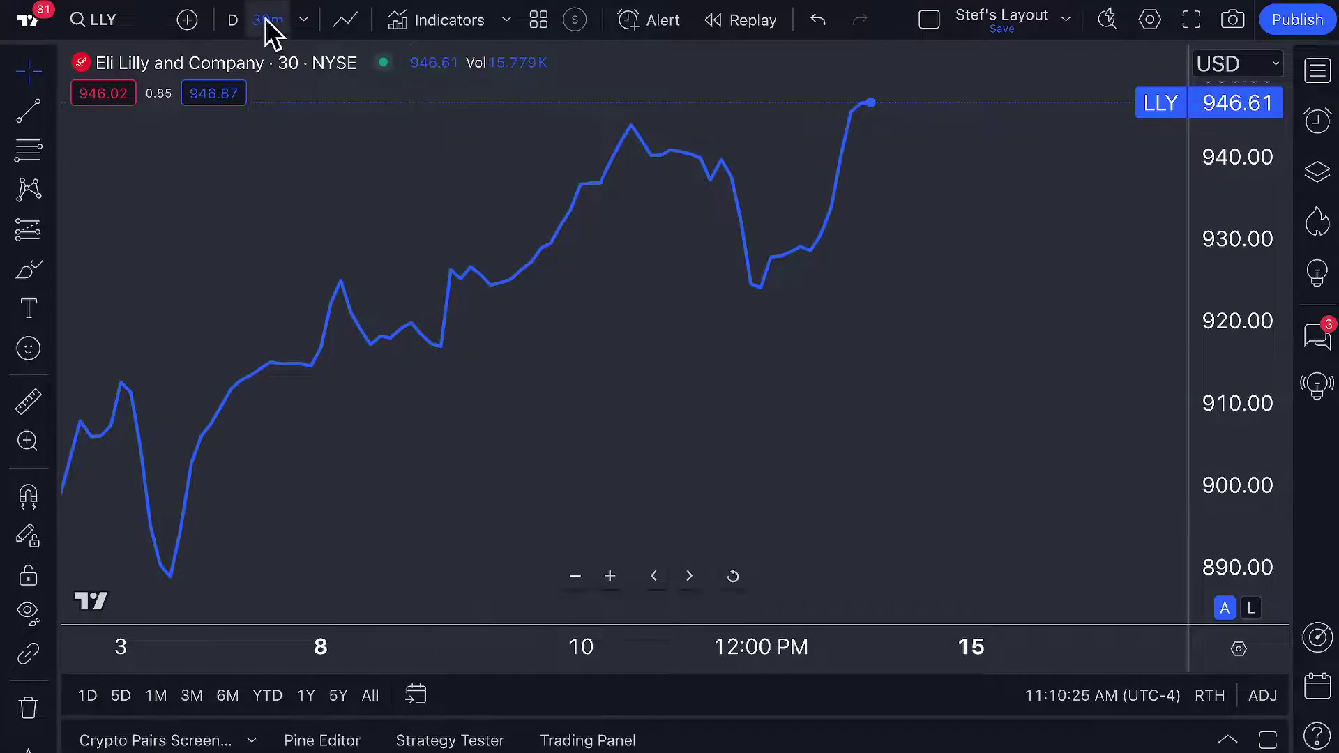
{"action": "scroll", "coordinate": [579, 466], "scroll_direction": "down", "scroll_amount": 3}
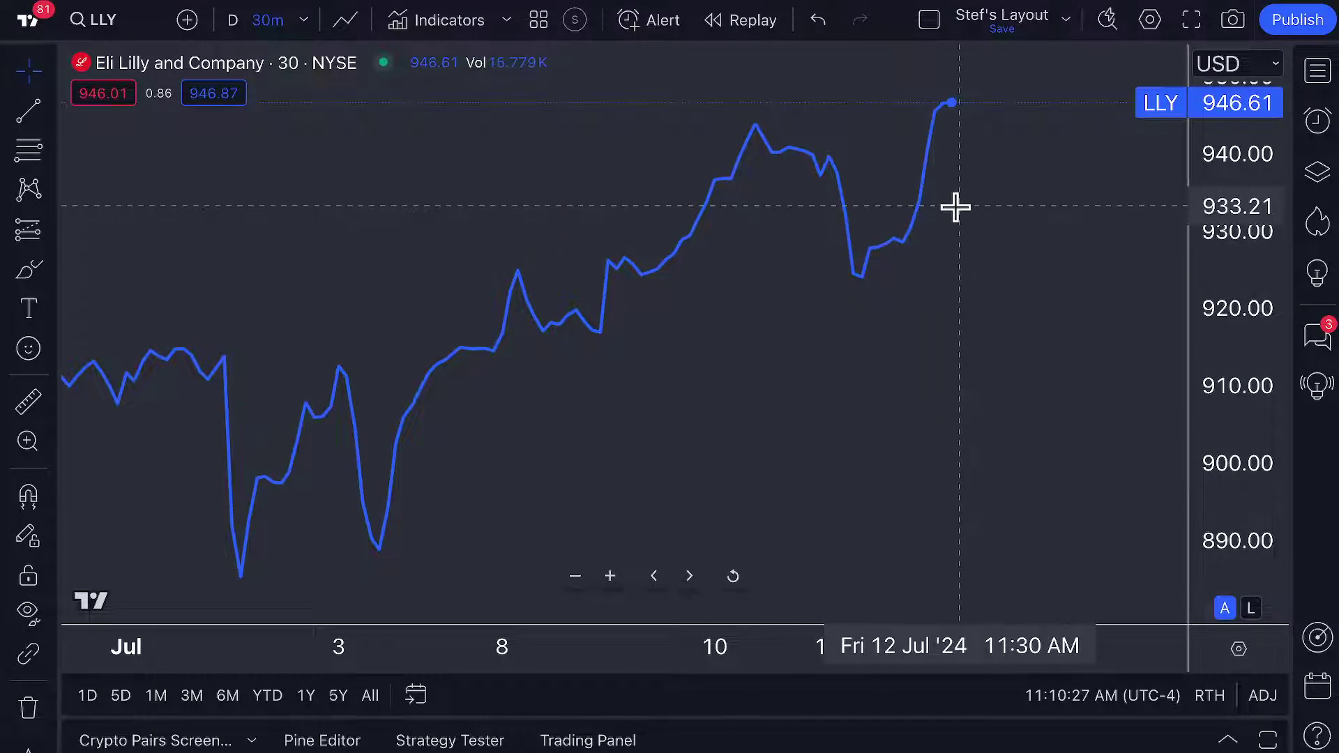